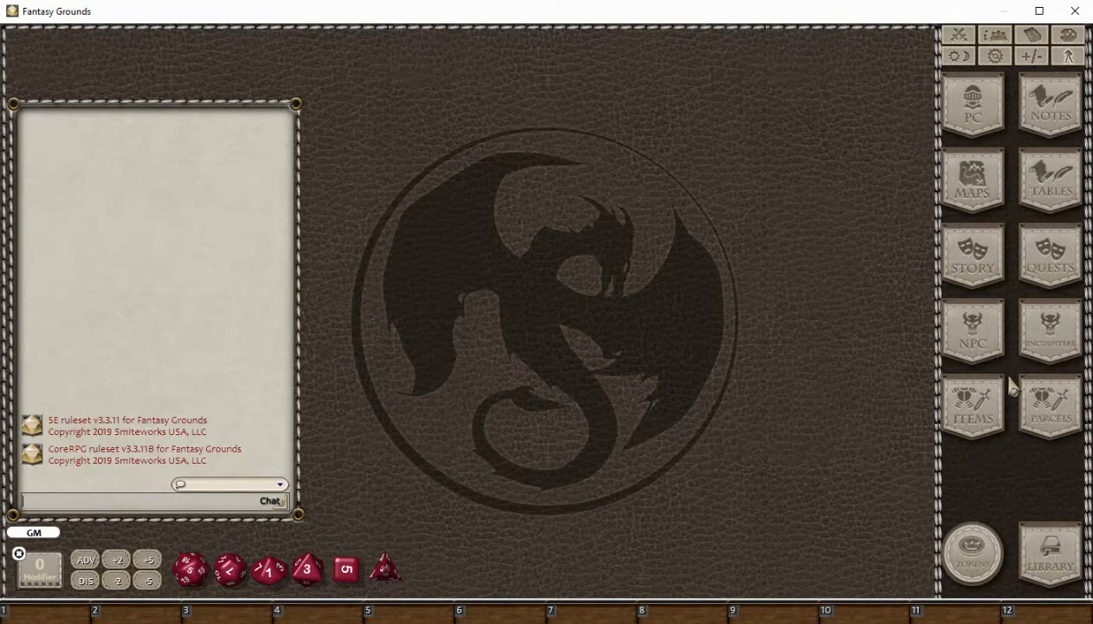
Create a new player character, show the actions page of its sheet and close the character selection list.
left_click(971, 97)
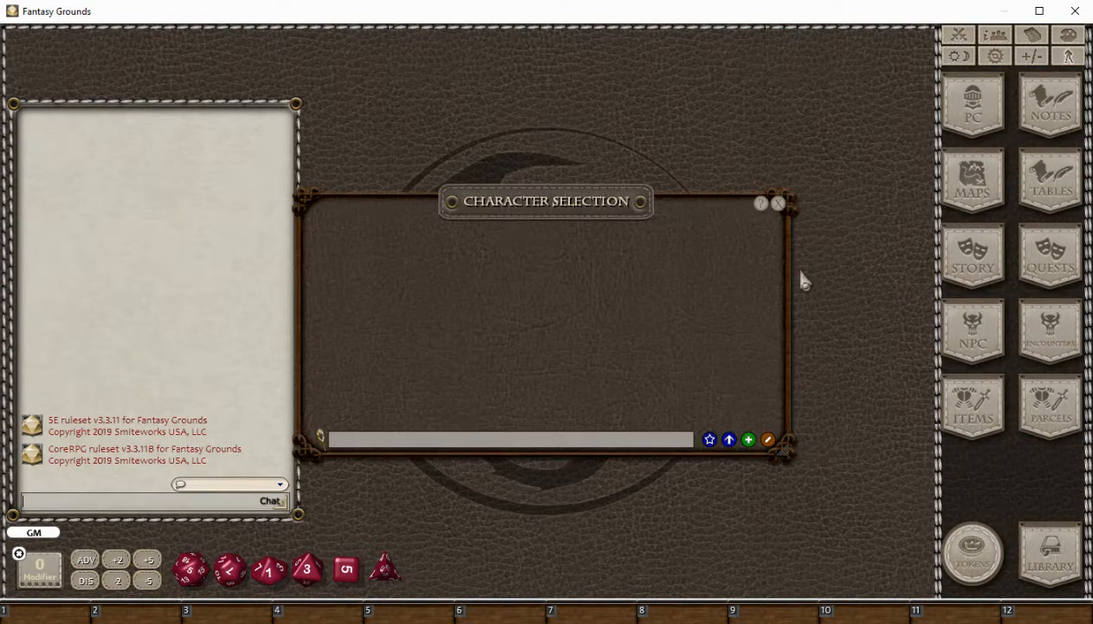
left_click(748, 440)
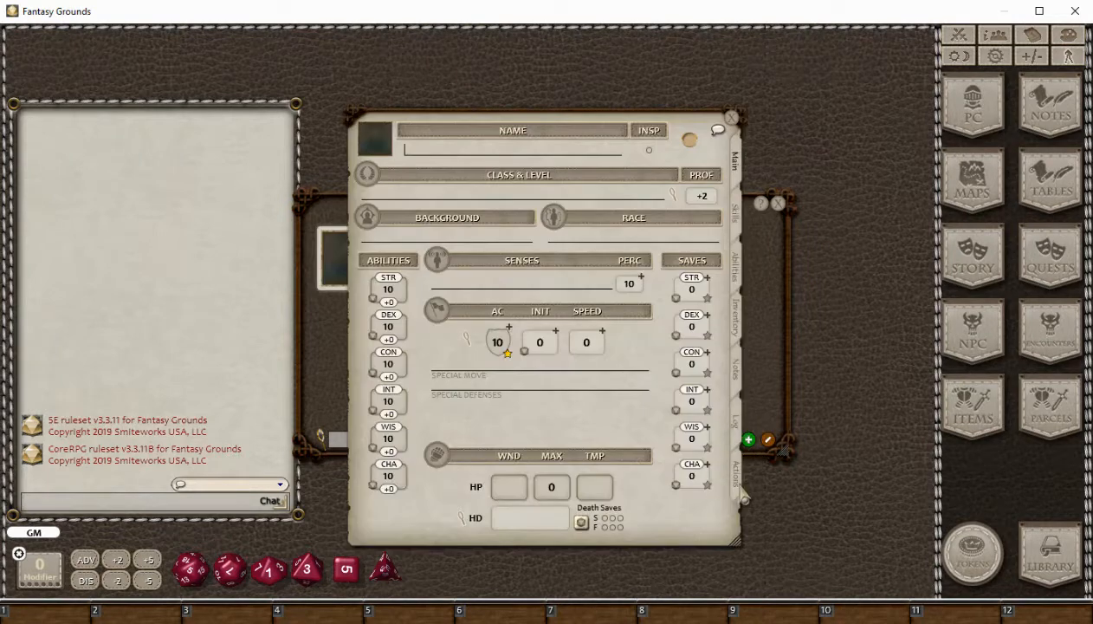
left_click(738, 490)
left_click(776, 383)
left_click(776, 204)
right_click(509, 273)
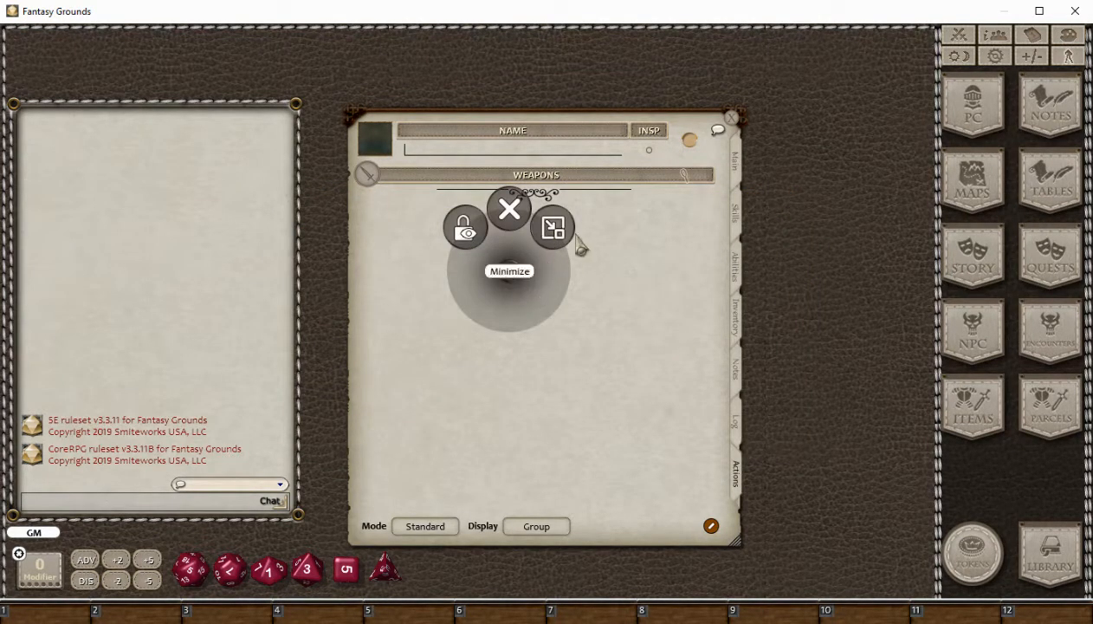
left_click(579, 329)
right_click(525, 271)
left_click(573, 337)
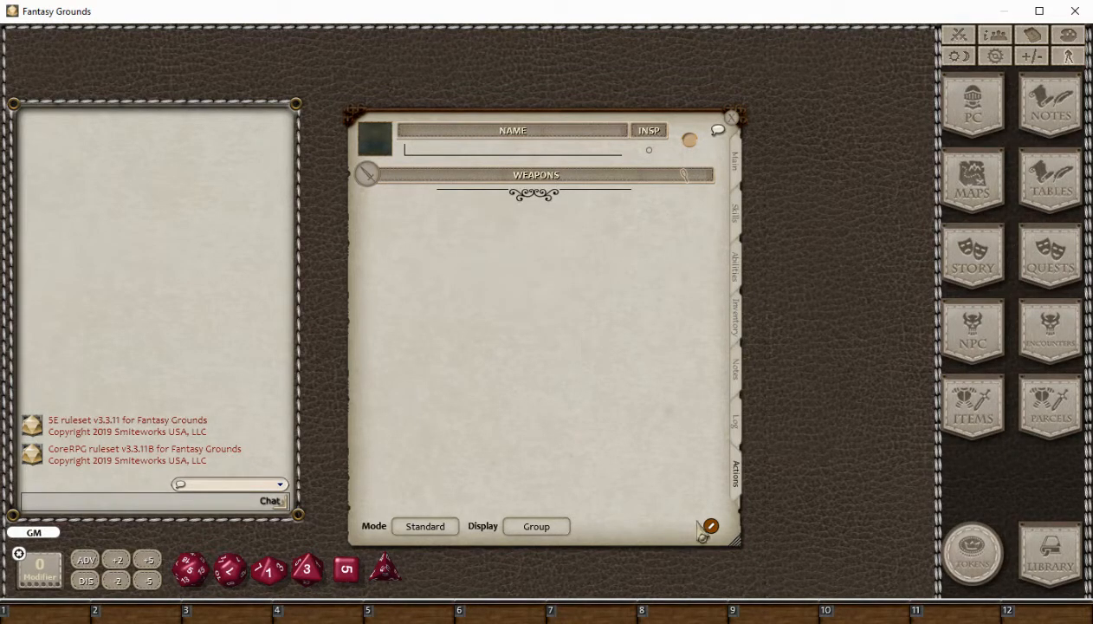
Enable list editing on the character's actions page and add a power group named "Item:".
left_click(710, 527)
left_click(692, 526)
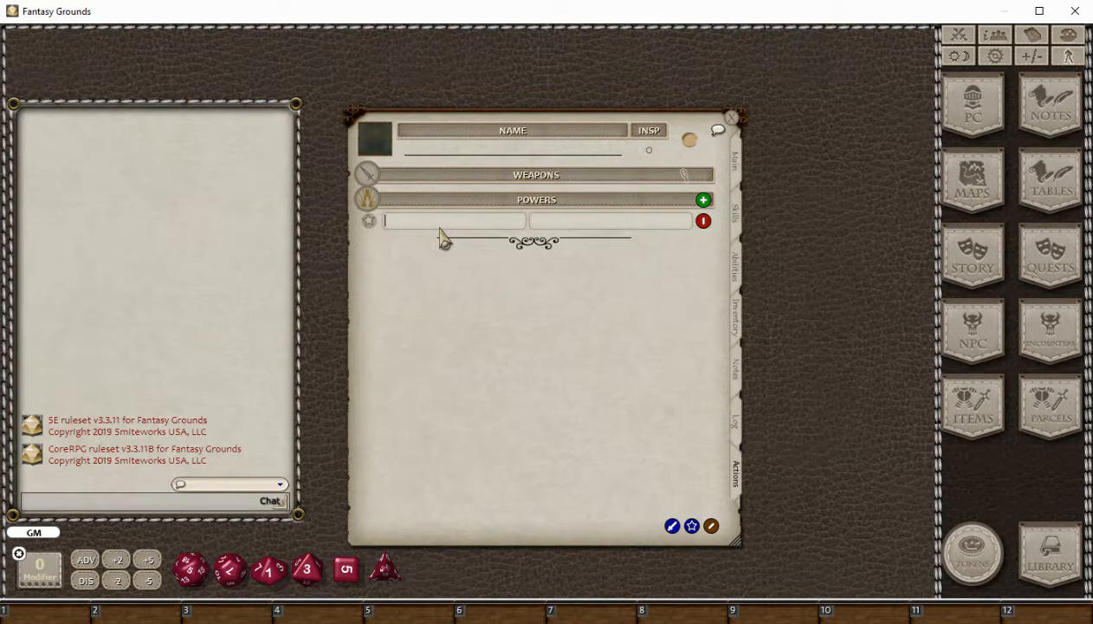
type("Item:")
From the library's module activation list, load 5E Background & Class Equipment Bundles and 5E Class List Quick Start.
left_click(1033, 559)
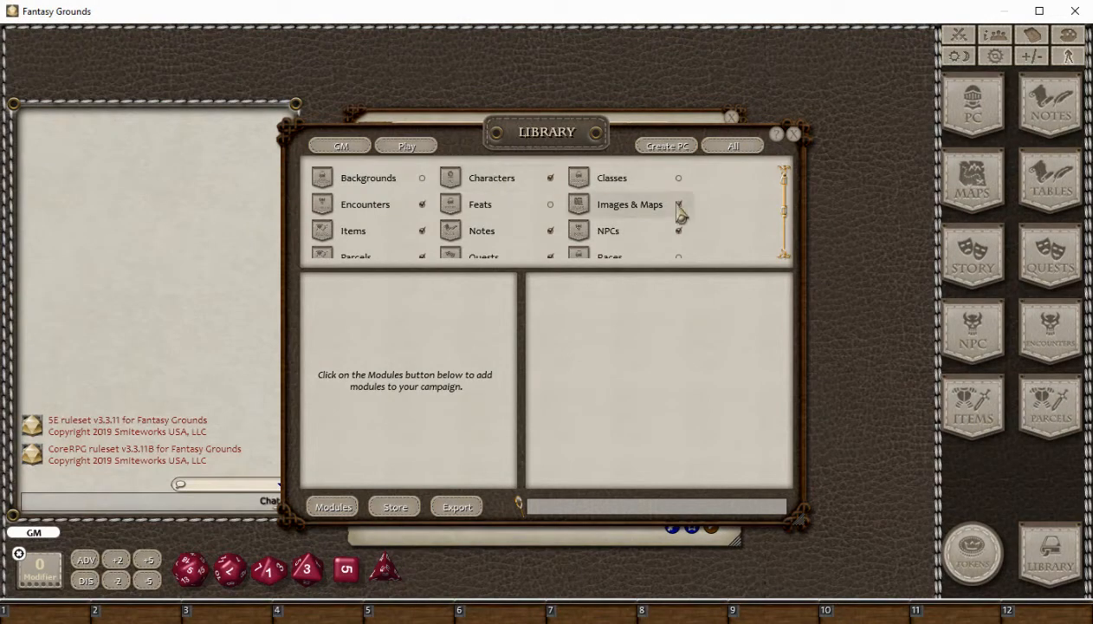
scroll(681, 215, "down", 2)
scroll(565, 260, "up", 2)
left_click(333, 507)
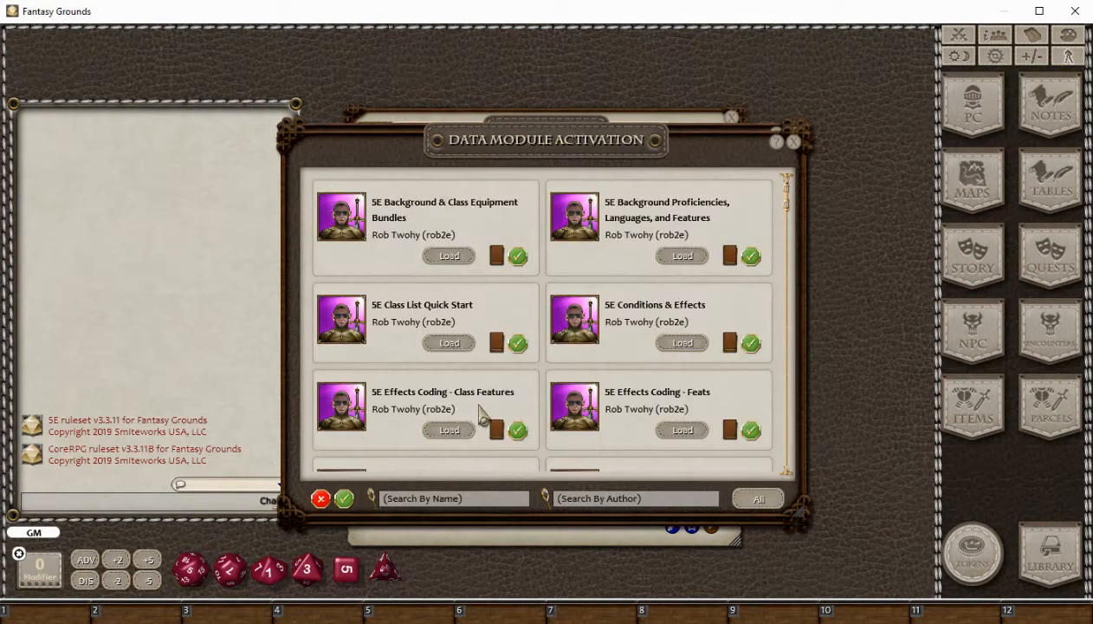
left_click(448, 256)
left_click(448, 343)
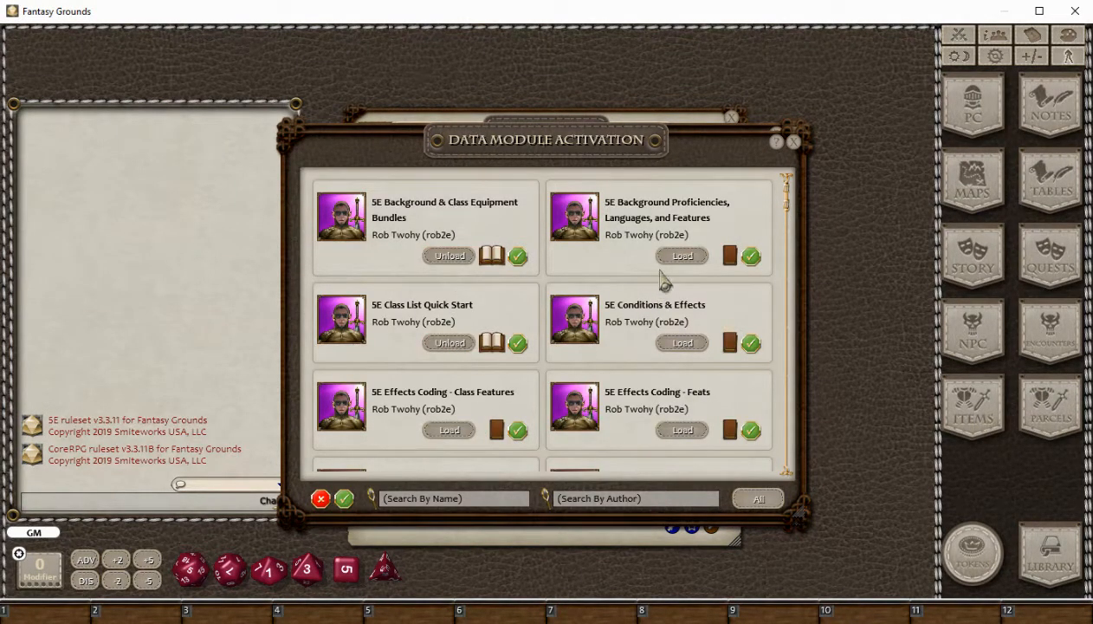
Load 5E Background Proficiencies, Languages, and Features, 5E Conditions & Effects, and the 5E Effects Coding modules for Feats, Class Features, Race Traits and Spells.
left_click(682, 256)
left_click(683, 343)
left_click(682, 429)
left_click(450, 429)
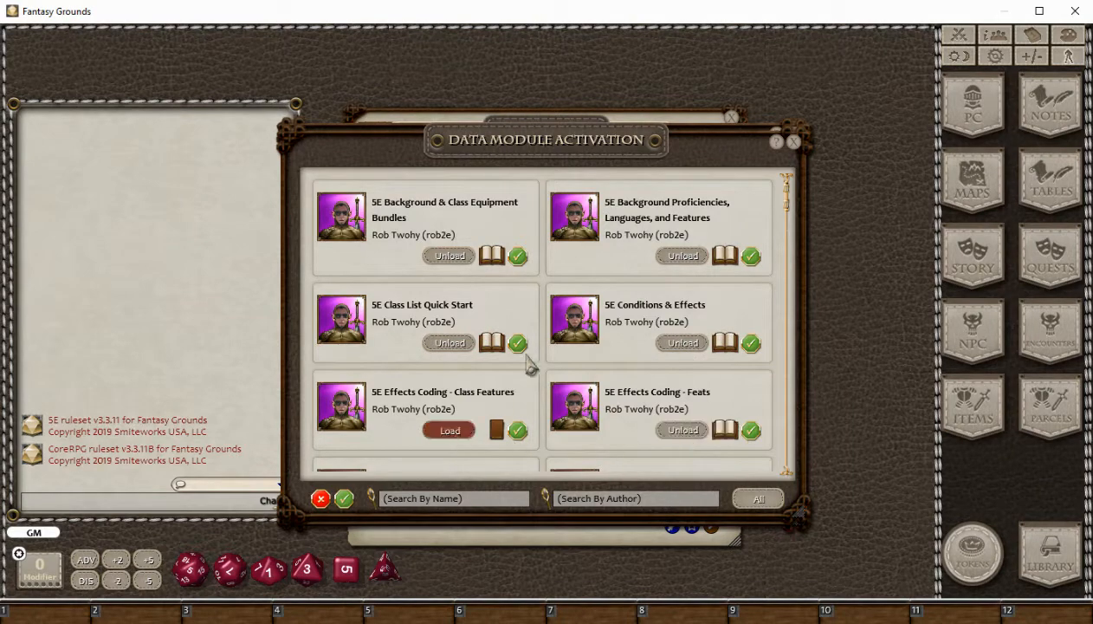
scroll(530, 367, "down", 3)
left_click(450, 376)
left_click(683, 377)
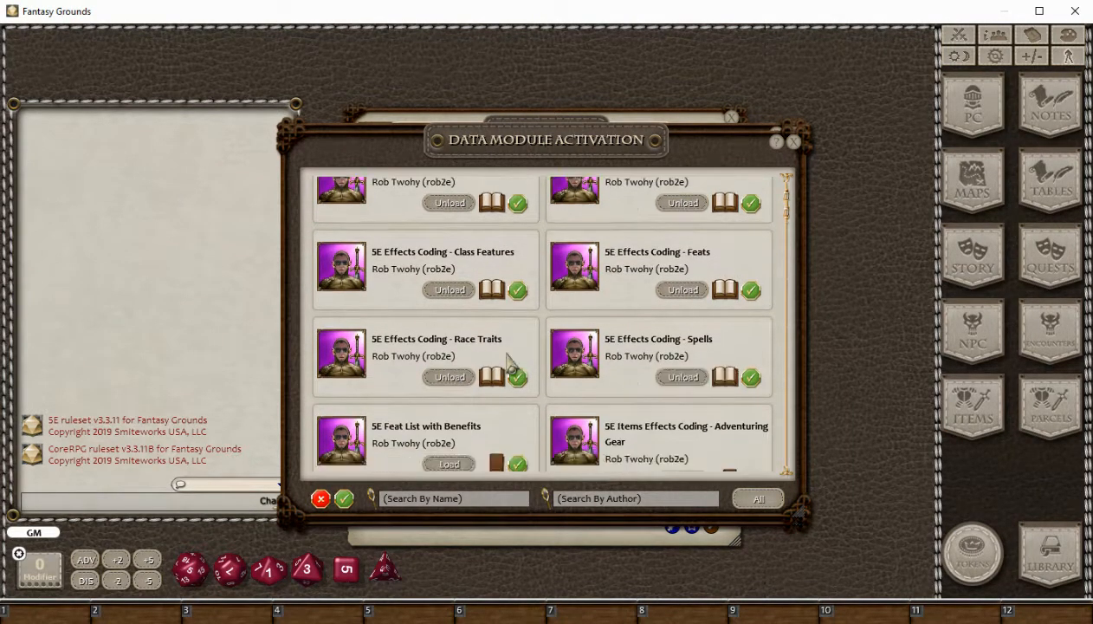
Load 5E Feat List with Benefits and the 5E Items Effects Coding modules for Adventuring Gear, Armor and Potions.
scroll(511, 368, "down", 2)
left_click(463, 394)
scroll(477, 398, "down", 2)
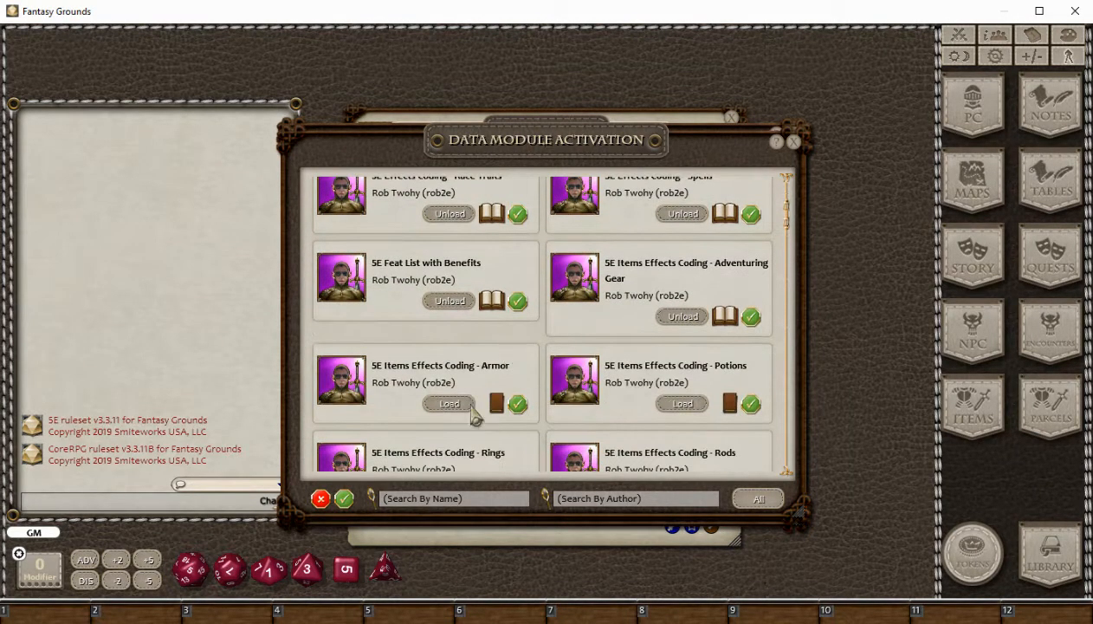
left_click(453, 404)
left_click(683, 404)
Load the 5E Items Effects Coding modules for Rings, Rods, Staffs and Wands.
scroll(483, 382, "down", 1)
left_click(457, 420)
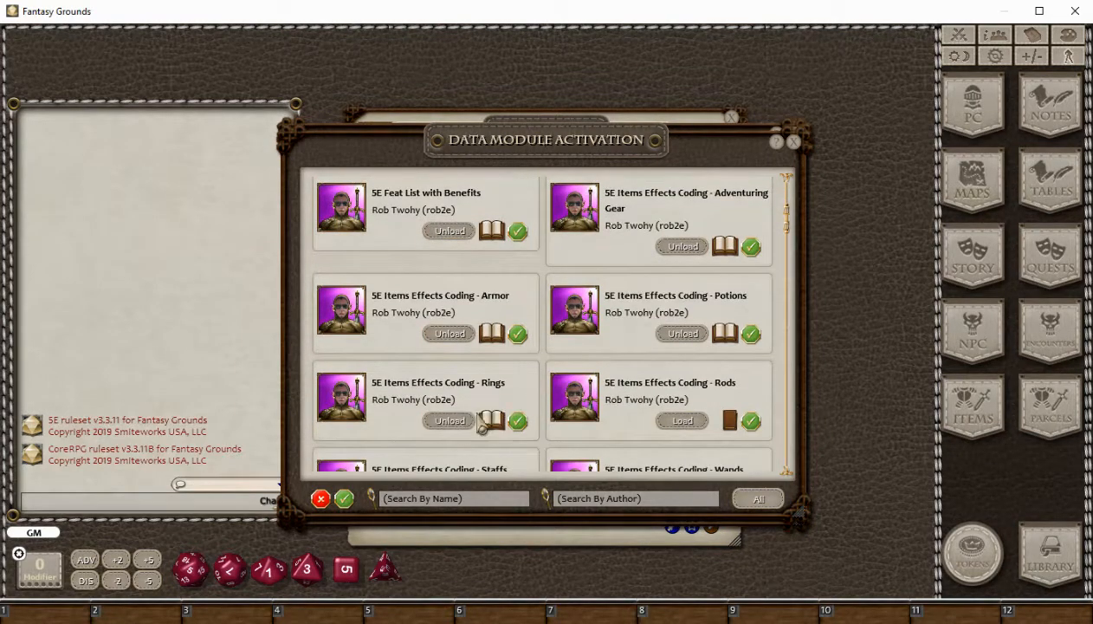
left_click(683, 420)
scroll(442, 355, "down", 1)
left_click(450, 437)
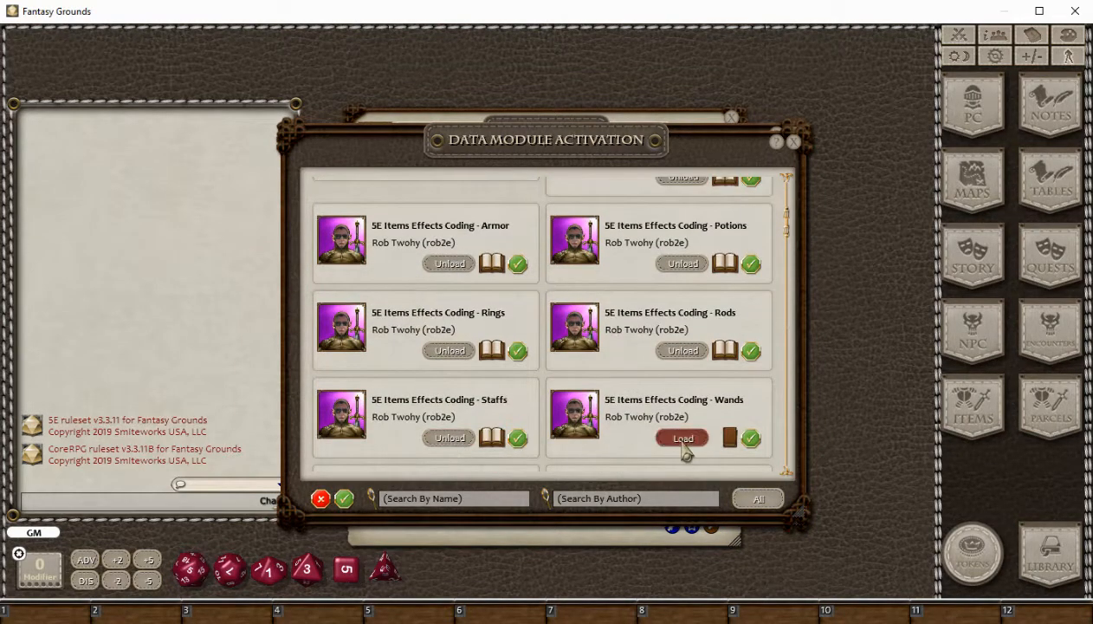
left_click(684, 438)
Load 5E Items Effects Coding for Weapons and Wondrous Items, 5E Magic Shops & Random Item Rarity Tables, and 5E Race Ability Modifiers & Key Class Stats.
scroll(507, 312, "down", 2)
left_click(450, 380)
left_click(682, 394)
scroll(606, 402, "down", 1)
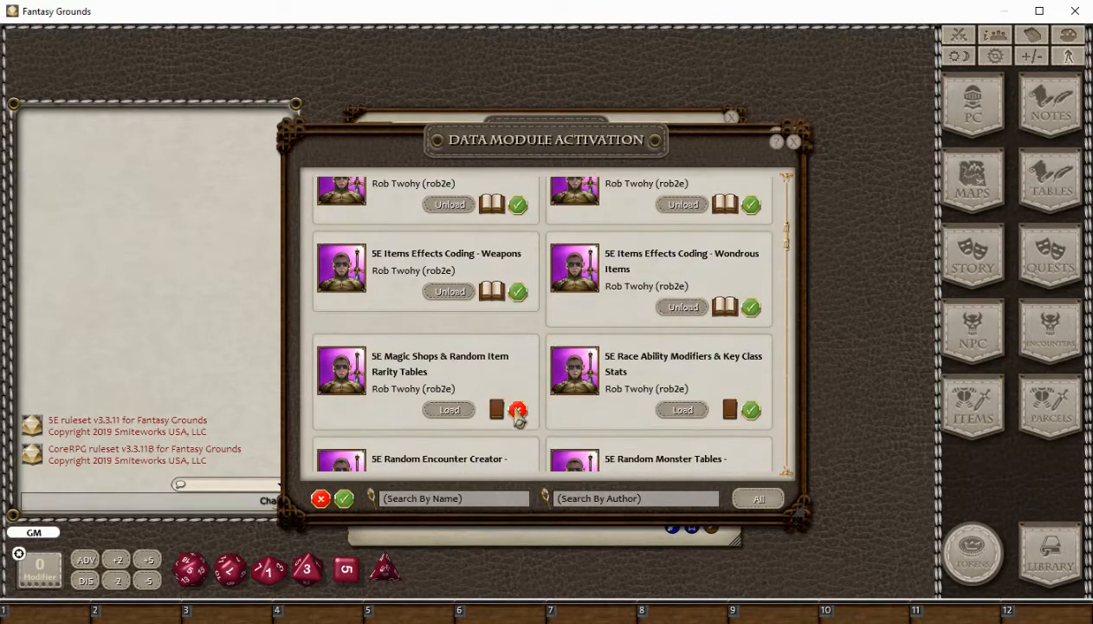
left_click(449, 410)
left_click(682, 410)
Load the 5E Random Encounter Creator, Random Monster Tables, Random PC Generator and Random Trap Tables modules.
scroll(598, 407, "down", 1)
left_click(449, 419)
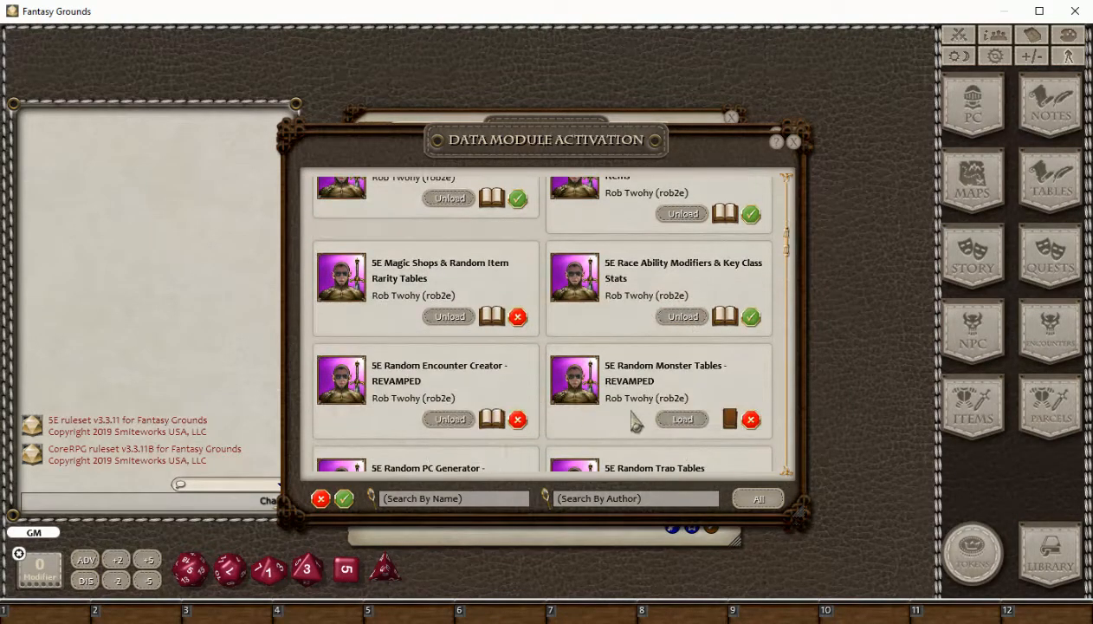
left_click(672, 420)
scroll(481, 390, "down", 1)
left_click(449, 428)
left_click(674, 414)
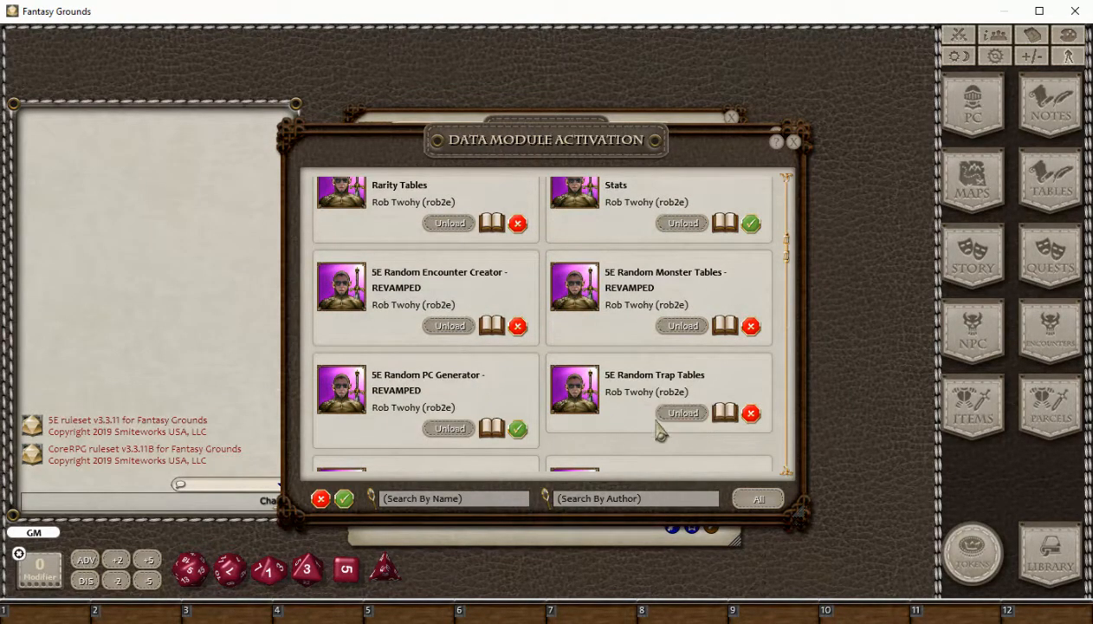
Load 5E Random Wizard Spellbook Generator and 5E Spells (and Cantrips) Known, Prepared, Recovery per Class, and close the module list and library.
scroll(660, 433, "down", 1)
left_click(682, 414)
left_click(449, 414)
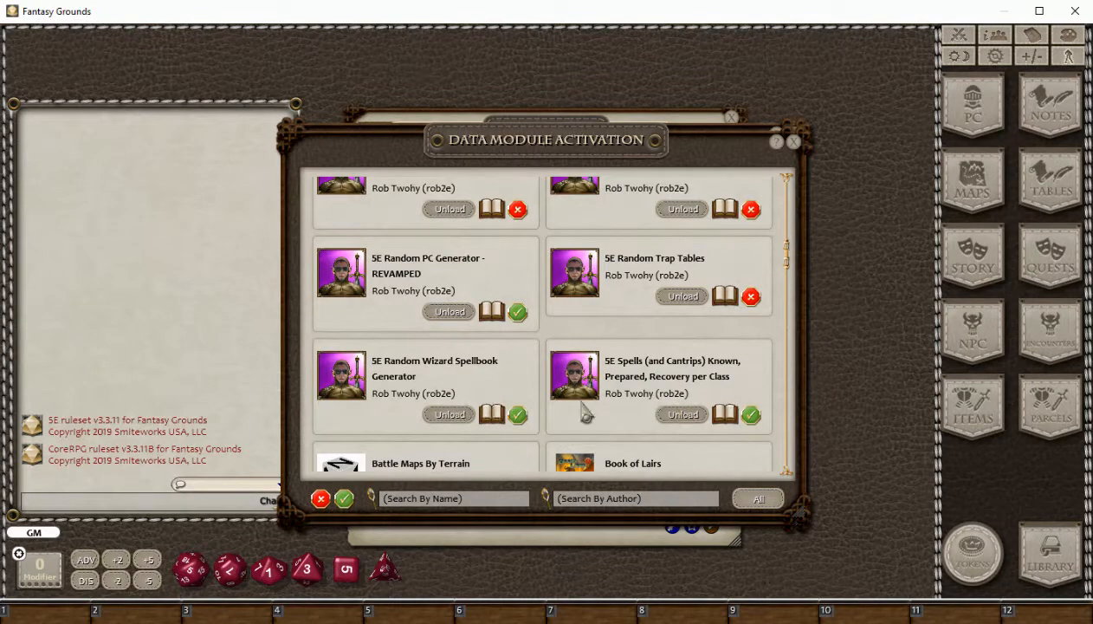
left_click(794, 142)
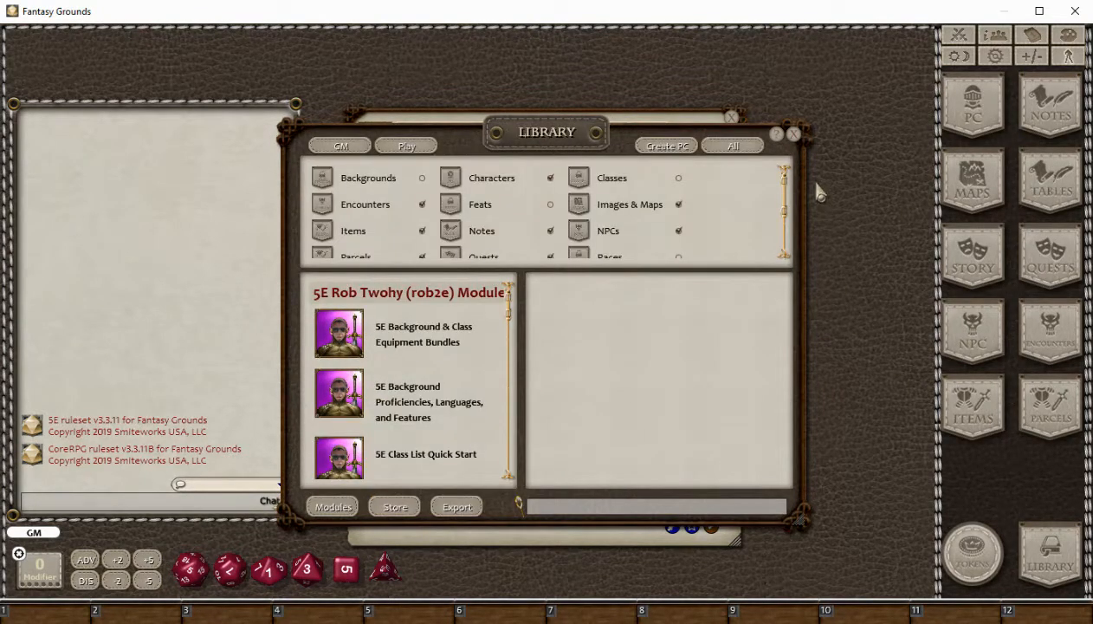
left_click(793, 135)
Use the library's All preset to show every record type in the sidebar, and close the library.
left_click(1044, 550)
left_click(795, 137)
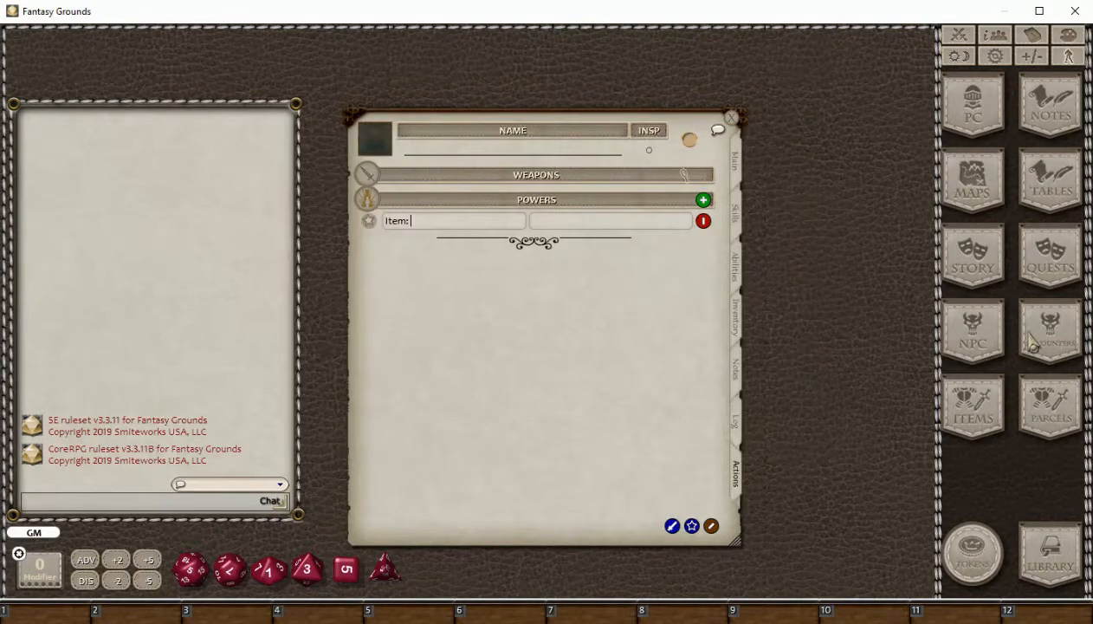
left_click(1054, 560)
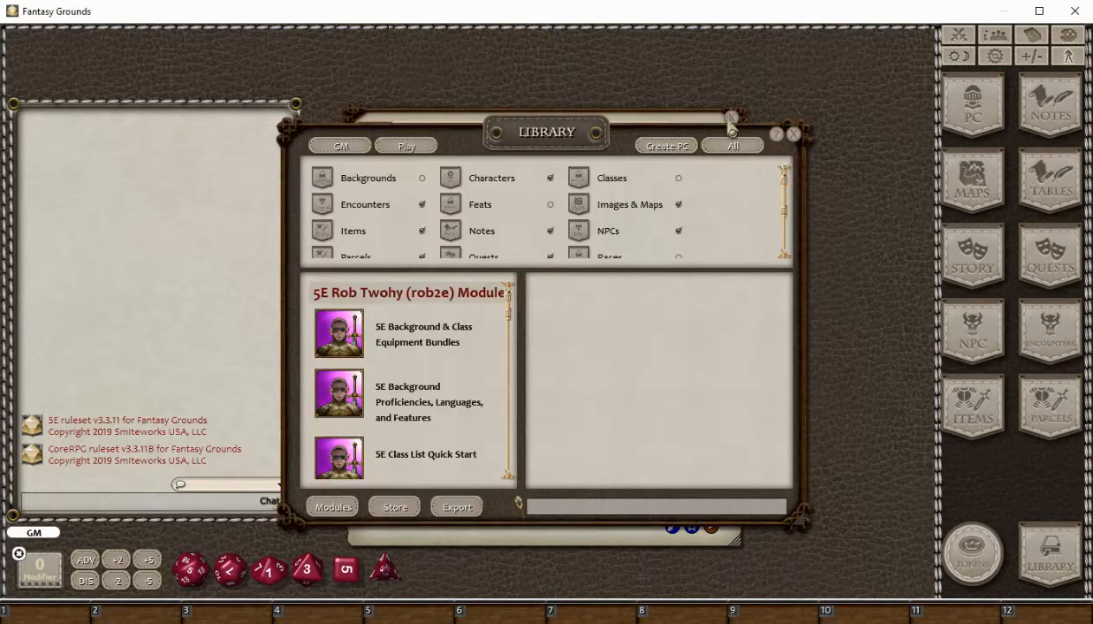
left_click(730, 144)
left_click(793, 136)
Open the spells list and arrange it side by side with the character sheet.
left_click(1049, 523)
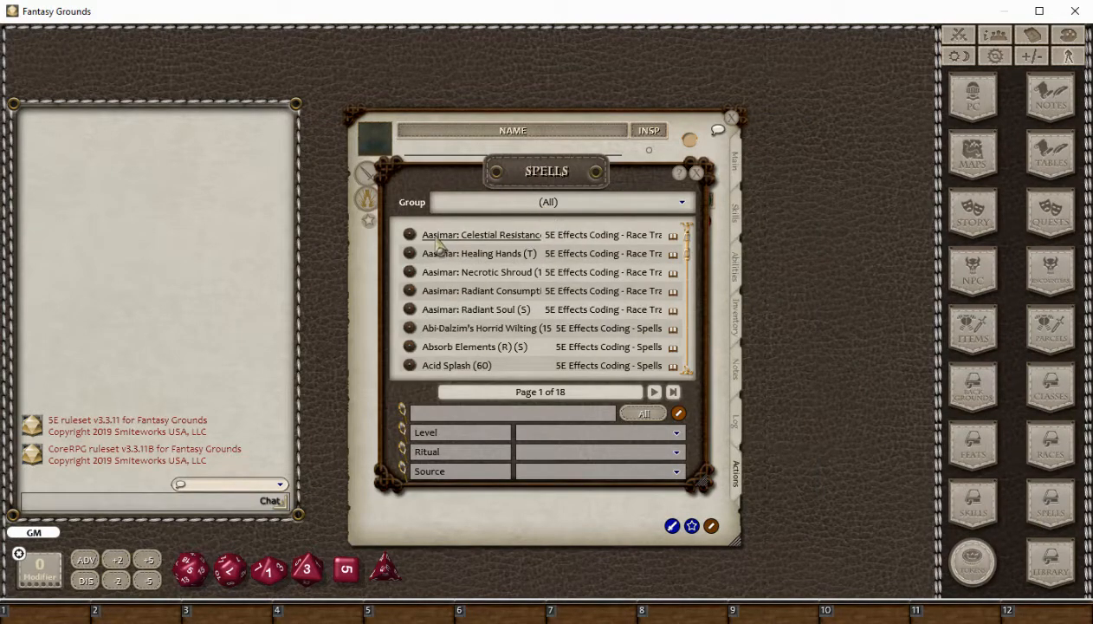
left_click_drag(518, 179, 234, 86)
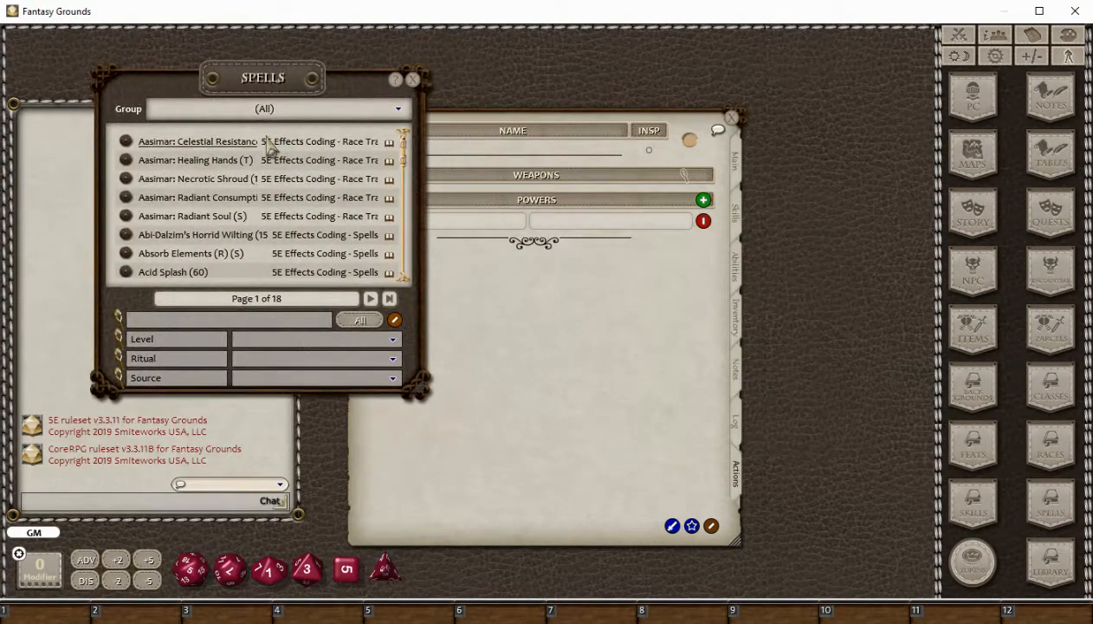
left_click_drag(518, 108, 626, 82)
left_click_drag(252, 77, 179, 81)
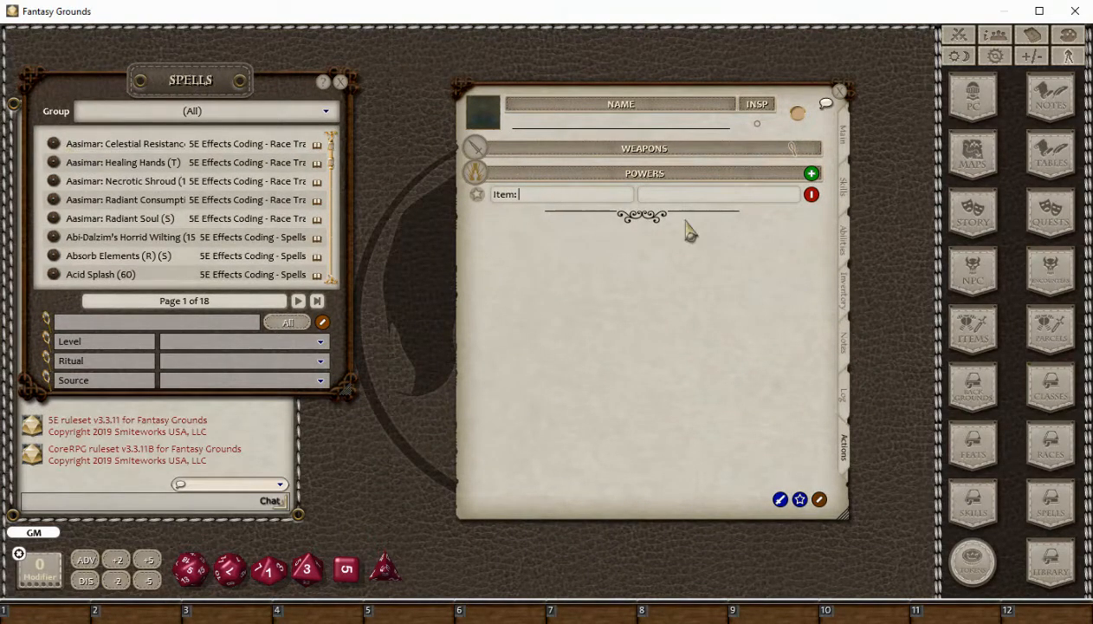
Add a second power group named "Aasimar:" to the character's actions page.
left_click(818, 500)
left_click(818, 500)
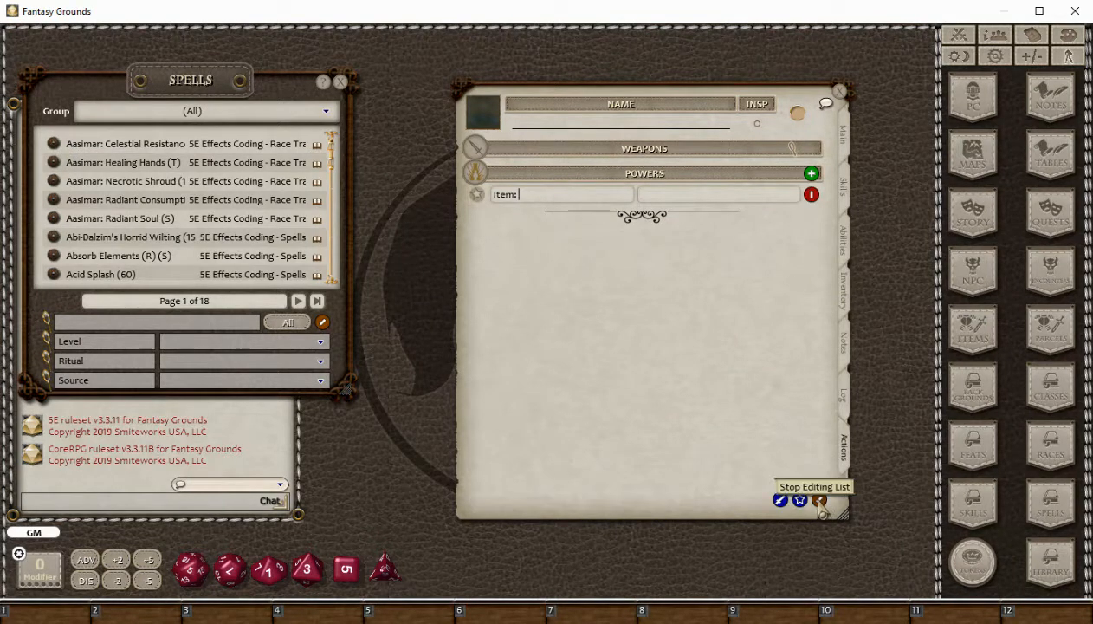
left_click(812, 174)
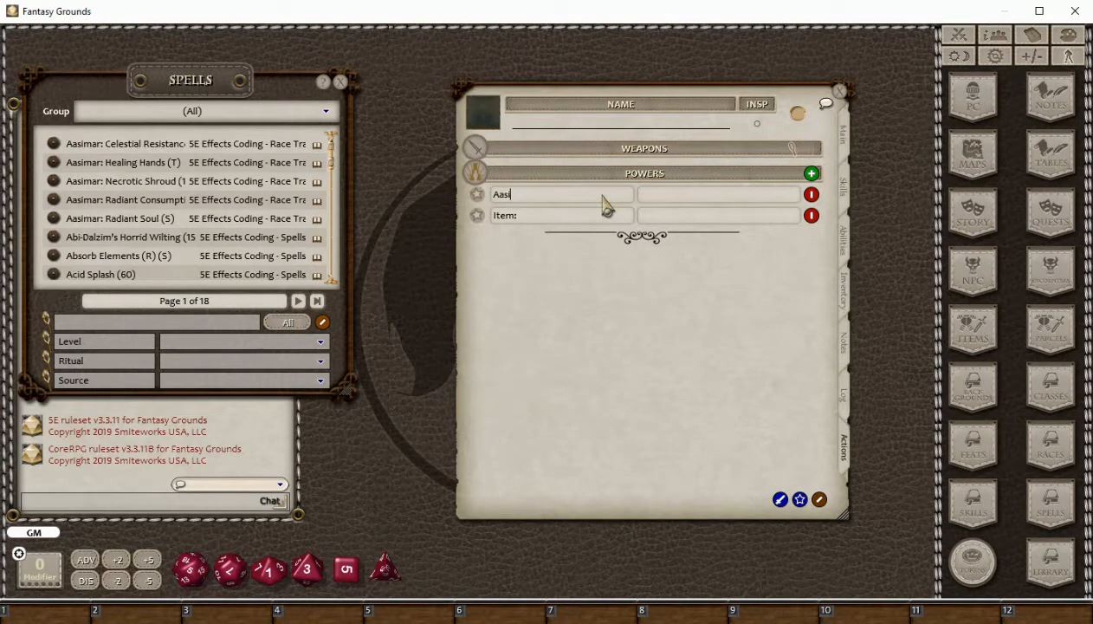
type("Aasimar:")
Filter the spells list to the 5E Effects Coding - Feats group, and after that to the Race Traits group.
left_click(167, 112)
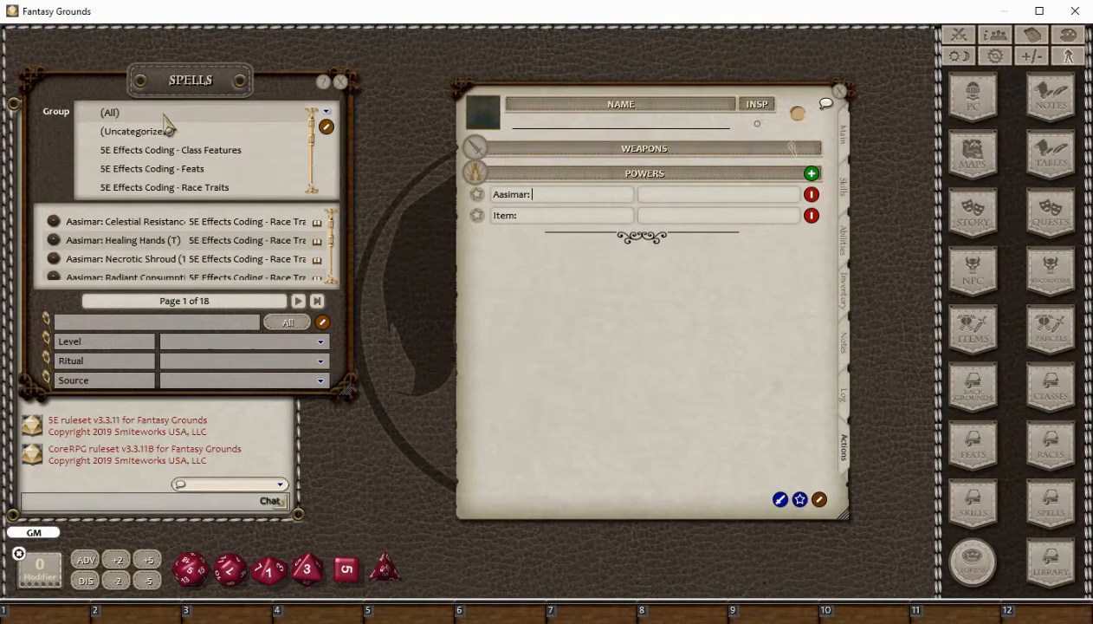
left_click(198, 168)
left_click(149, 118)
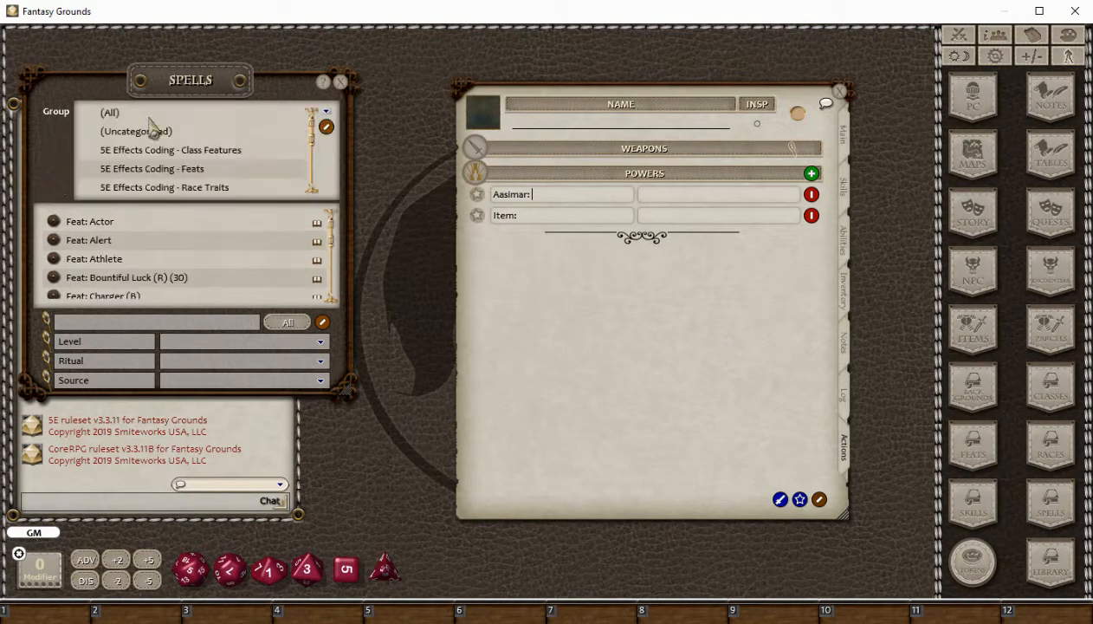
scroll(173, 177, "down", 2)
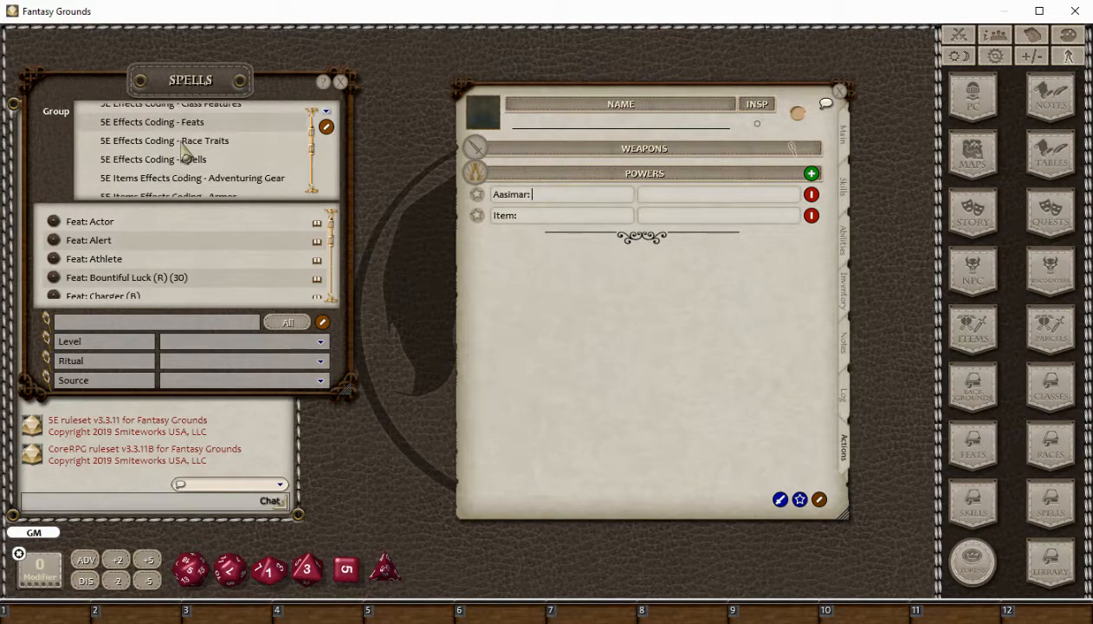
left_click(184, 143)
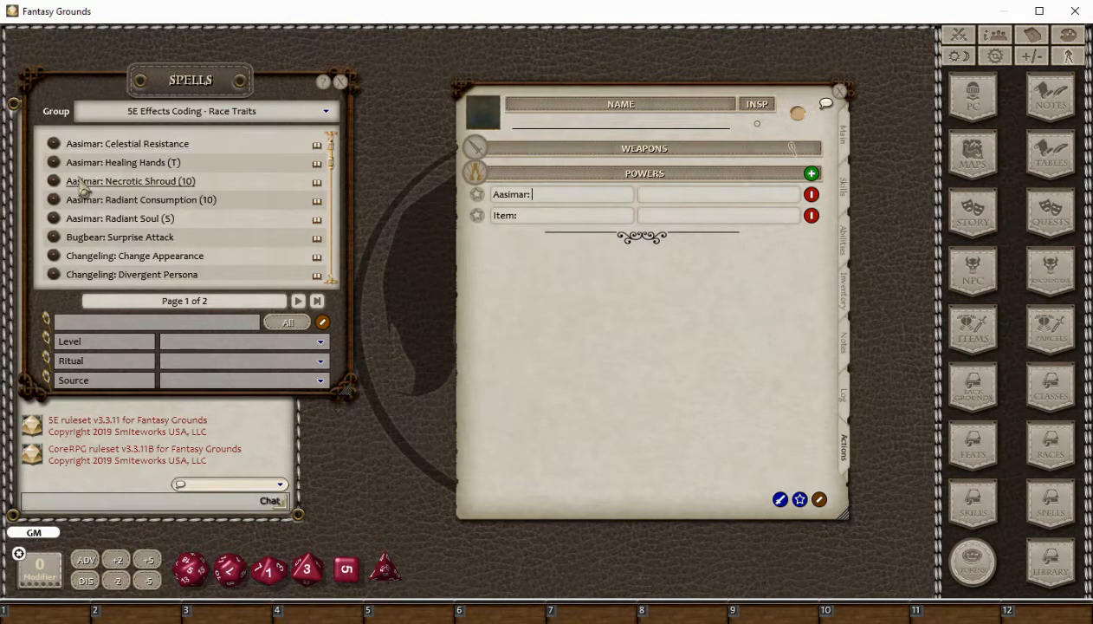
Filter the spells list to the 5E Items Effects Coding - Adventuring Gear group and look through its entries.
left_click(199, 112)
scroll(186, 143, "down", 1)
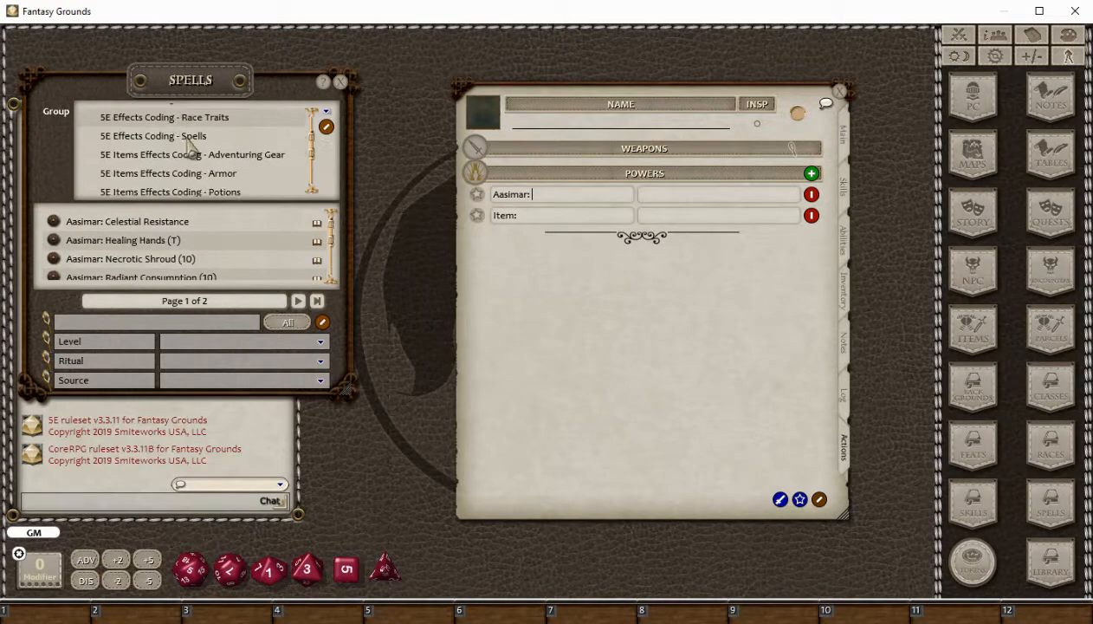
scroll(231, 177, "down", 2)
scroll(238, 177, "up", 2)
left_click(190, 156)
scroll(123, 205, "down", 1)
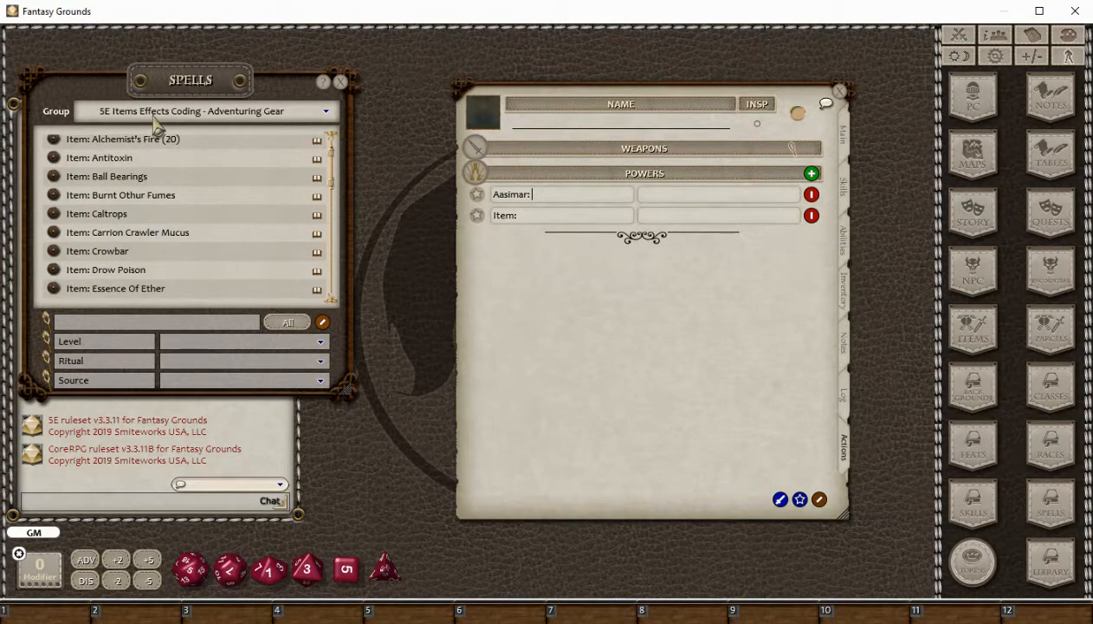
Look over the remaining item groups, filter the spells list to 5E Effects Coding - Class Features and examine its entries.
left_click(158, 114)
scroll(165, 169, "down", 4)
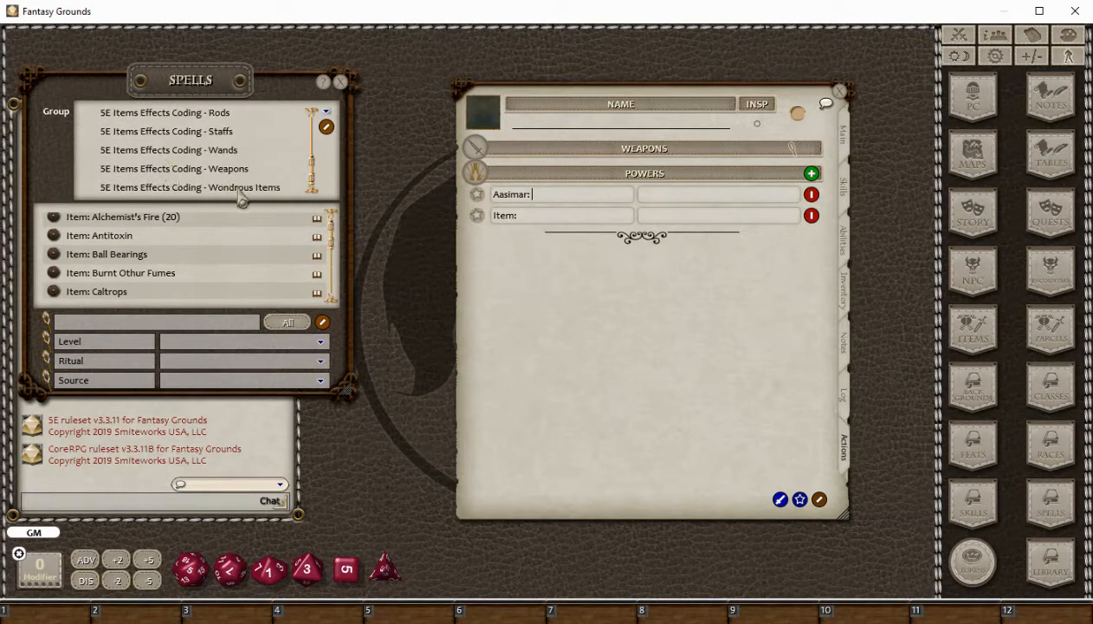
scroll(240, 192, "up", 6)
scroll(227, 182, "up", 3)
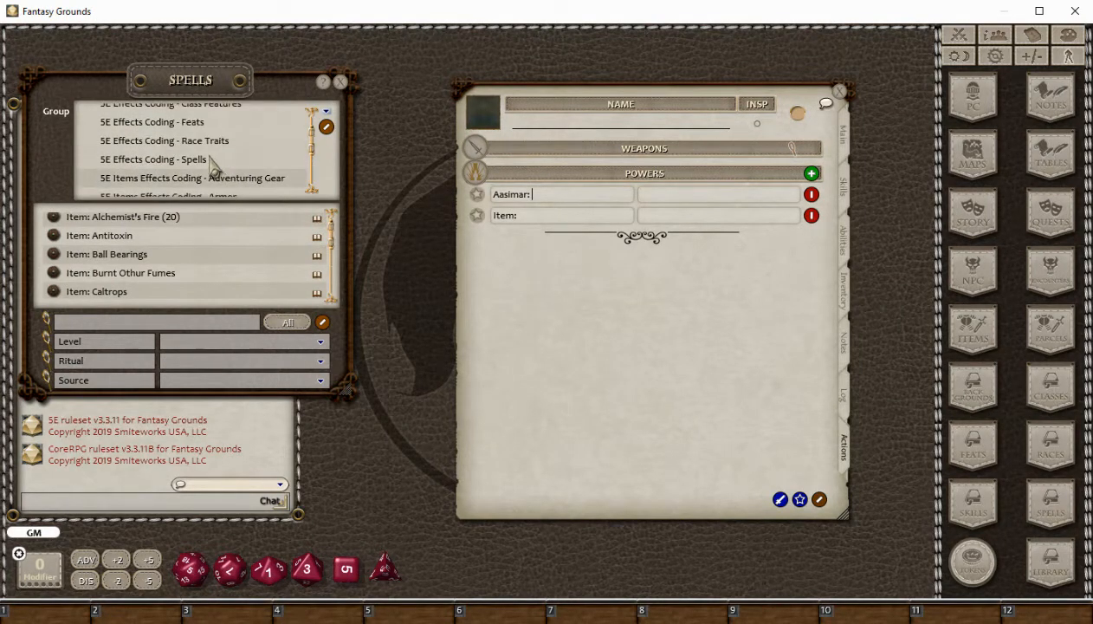
left_click(206, 128)
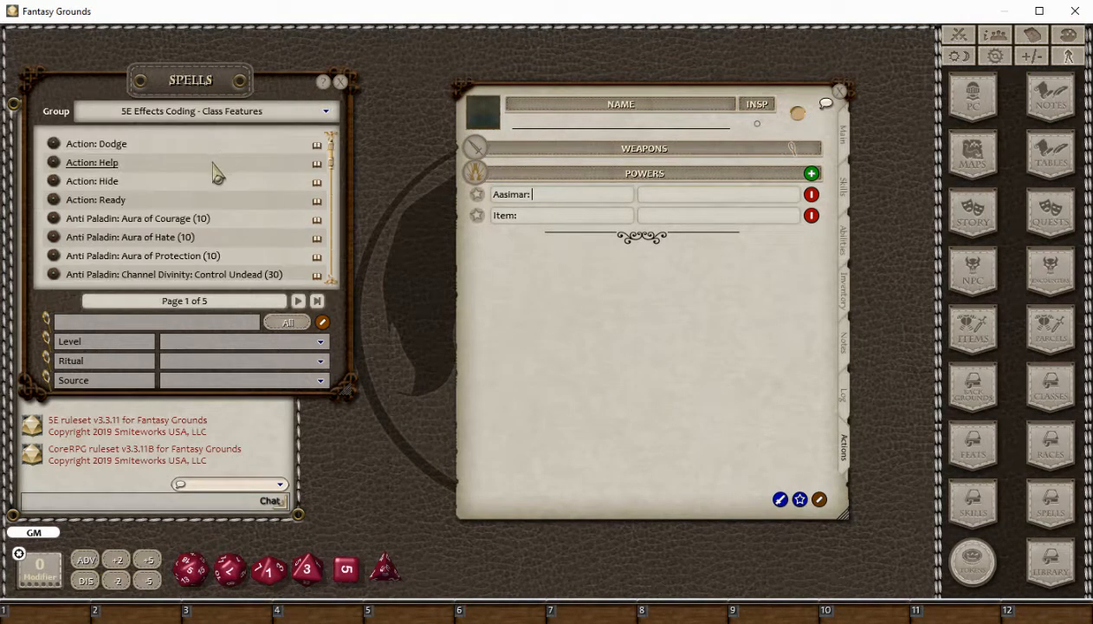
scroll(96, 220, "down", 3)
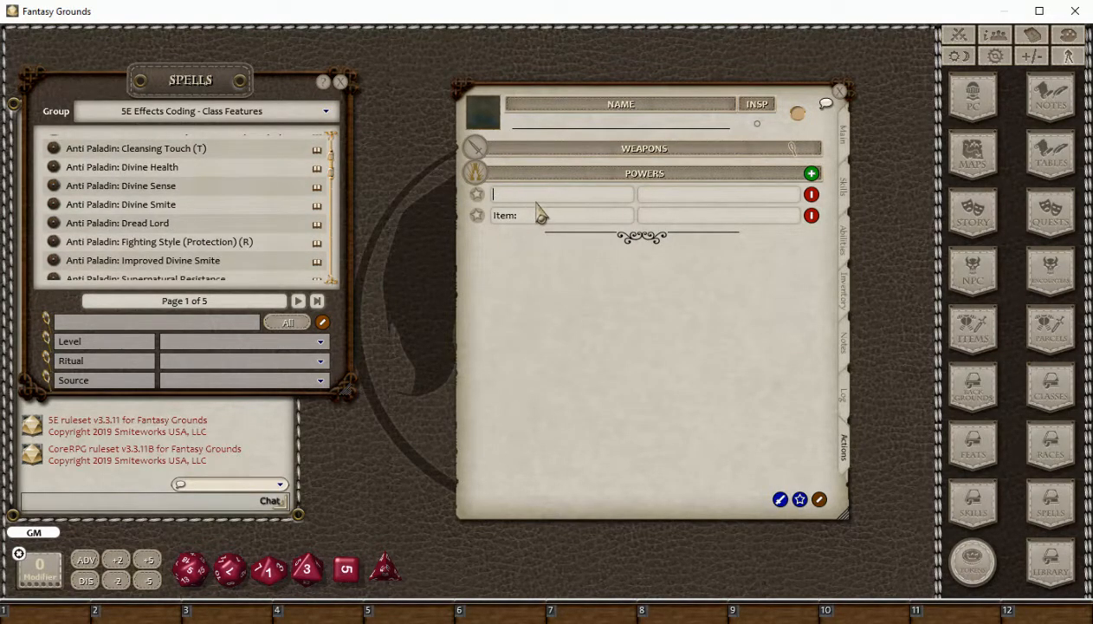
Remove the first power from the actions page and name the remaining one "Item: Potion of Coolness".
type("Barbarian:")
left_click(813, 195)
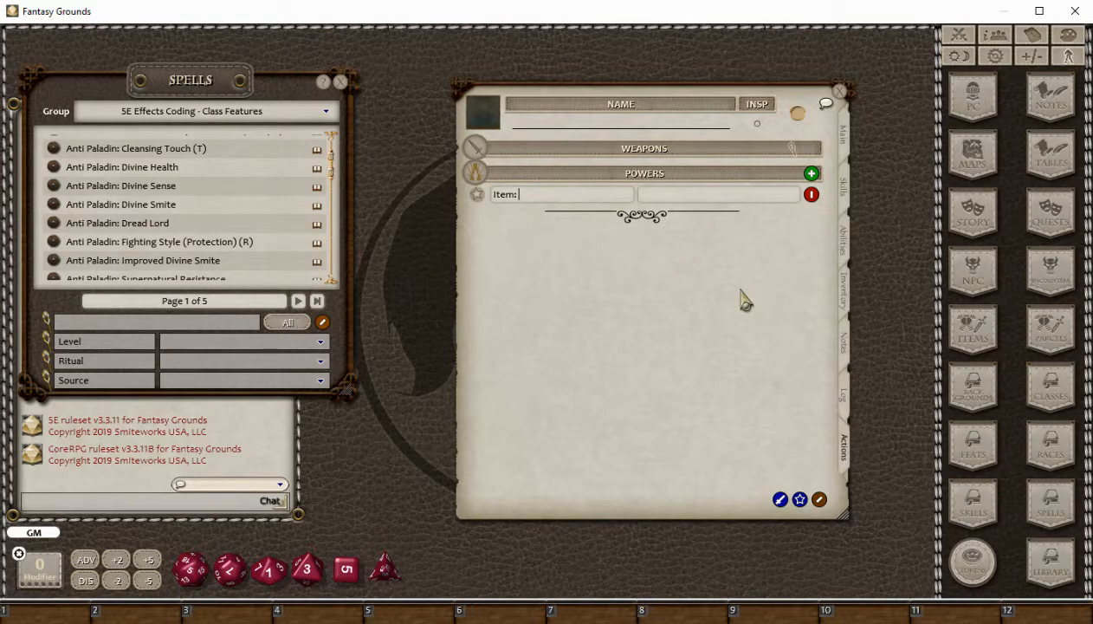
type("n of Coolness")
Add an effect action to the "Item: Potion of Coolness" power.
right_click(743, 187)
left_click(644, 193)
right_click(683, 217)
left_click(744, 205)
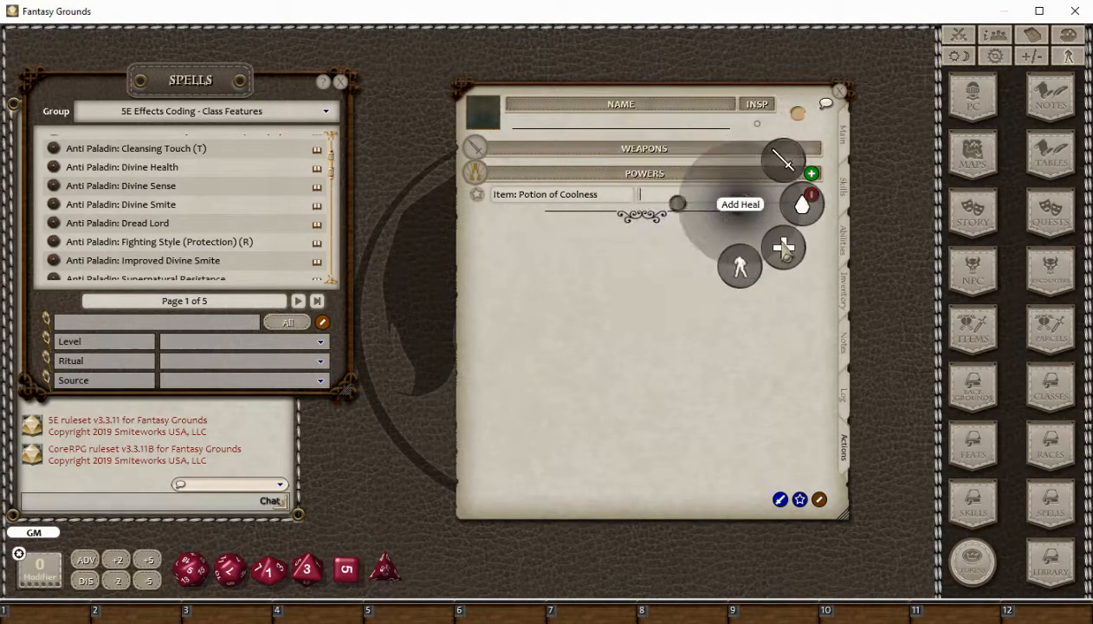
left_click(785, 251)
Set the potion's effect to AC:2 with targeting on Self, and close the effect details.
left_click(805, 219)
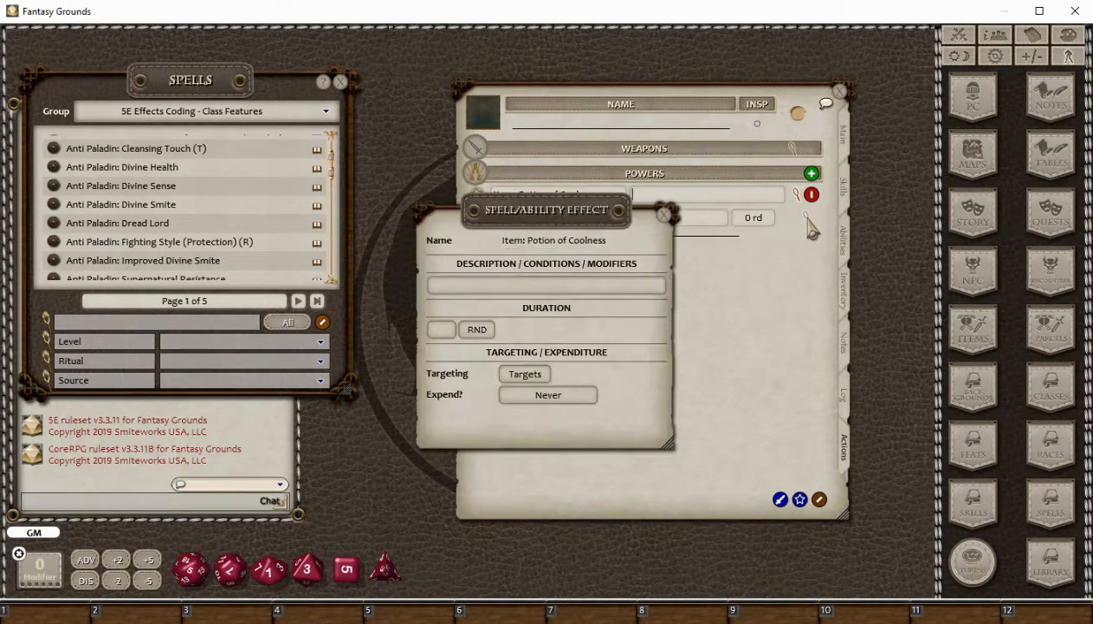
left_click_drag(612, 210, 371, 140)
left_click(224, 219)
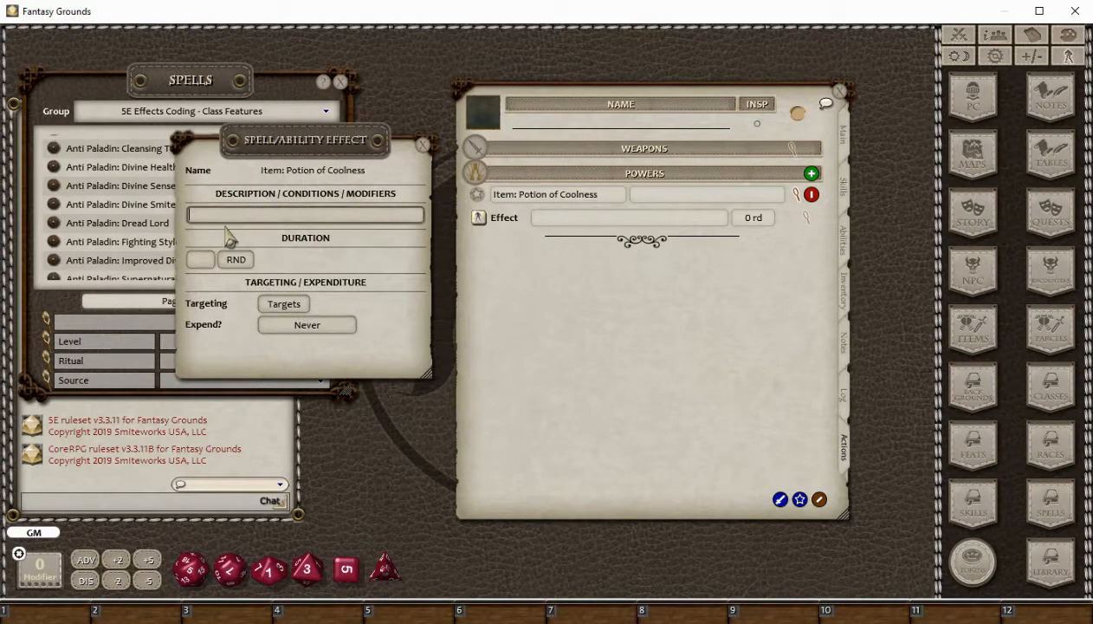
type("AC:@")
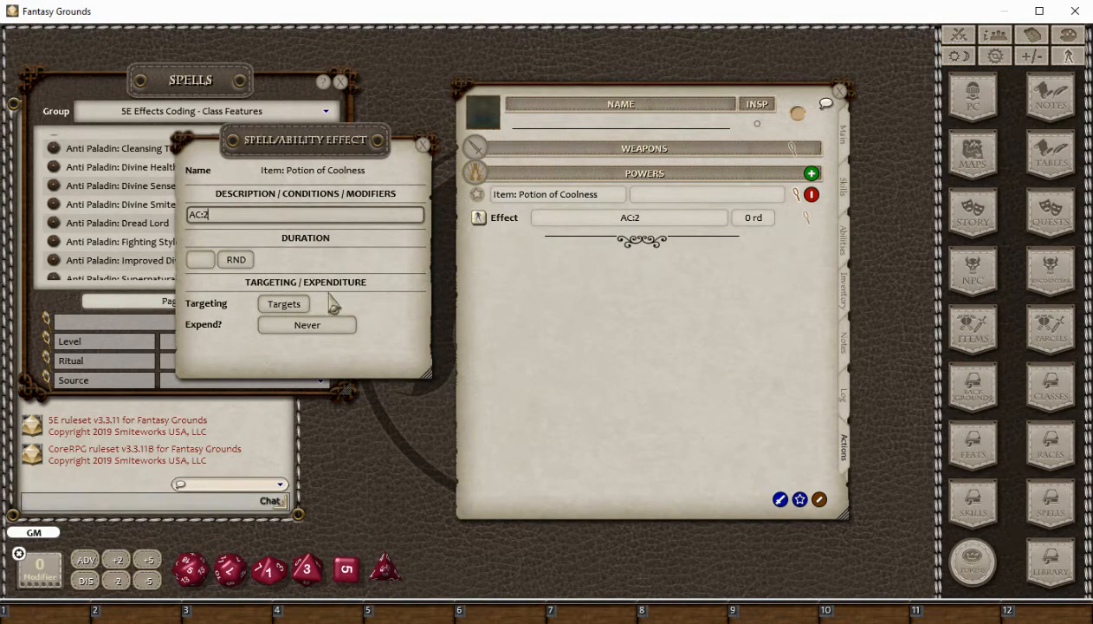
left_click(259, 305)
left_click(427, 148)
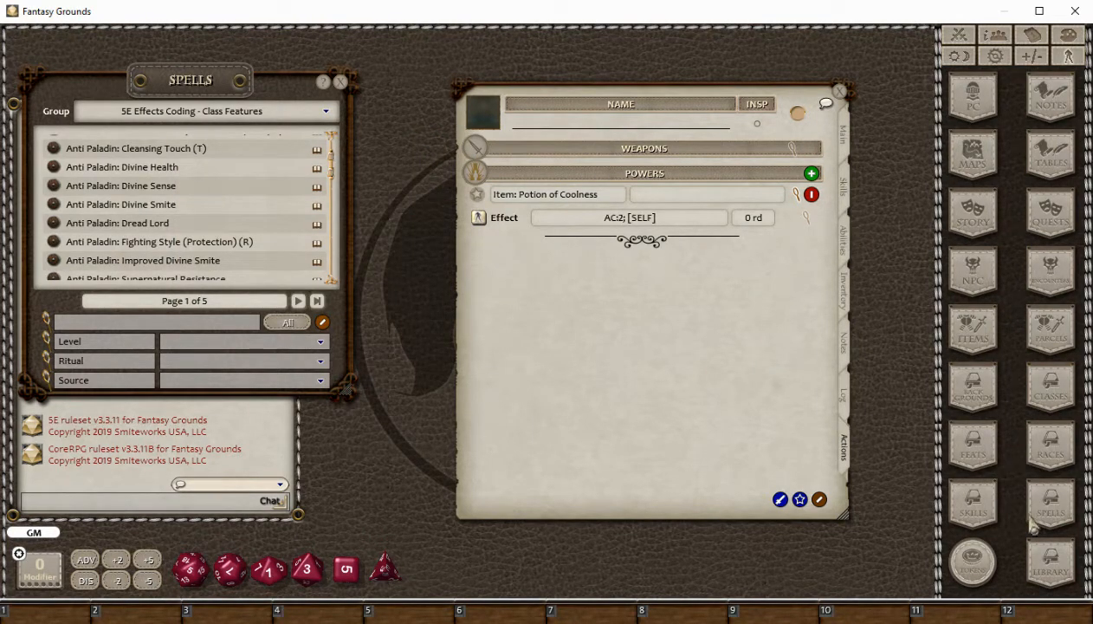
Filter the spells list to (Uncategorized) and place its window beside the character sheet.
left_click_drag(637, 351, 624, 369)
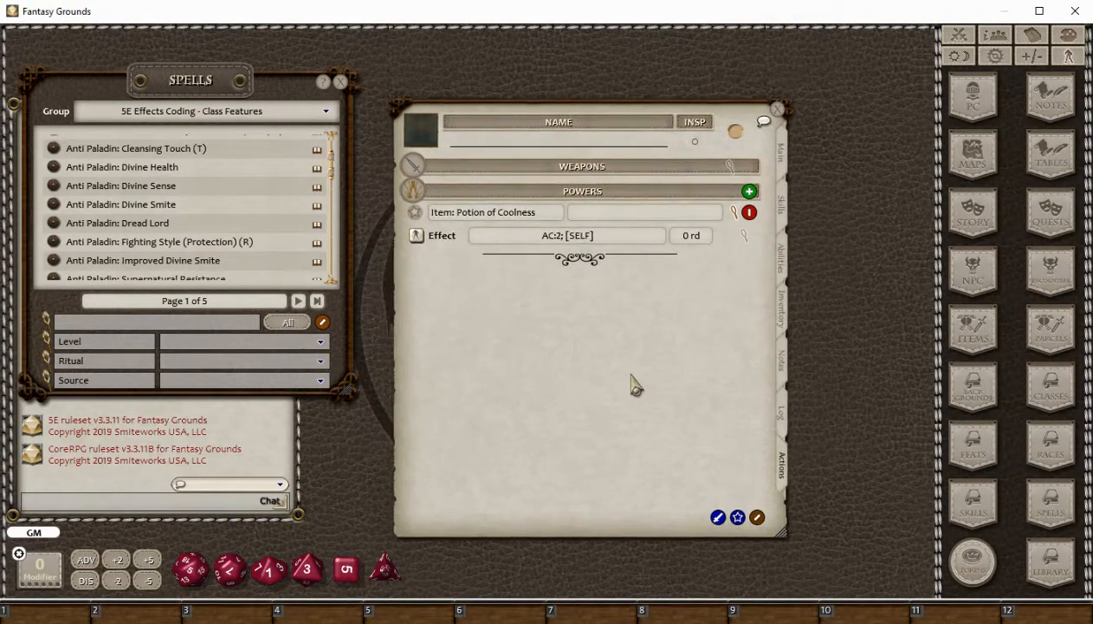
left_click_drag(703, 440, 636, 439)
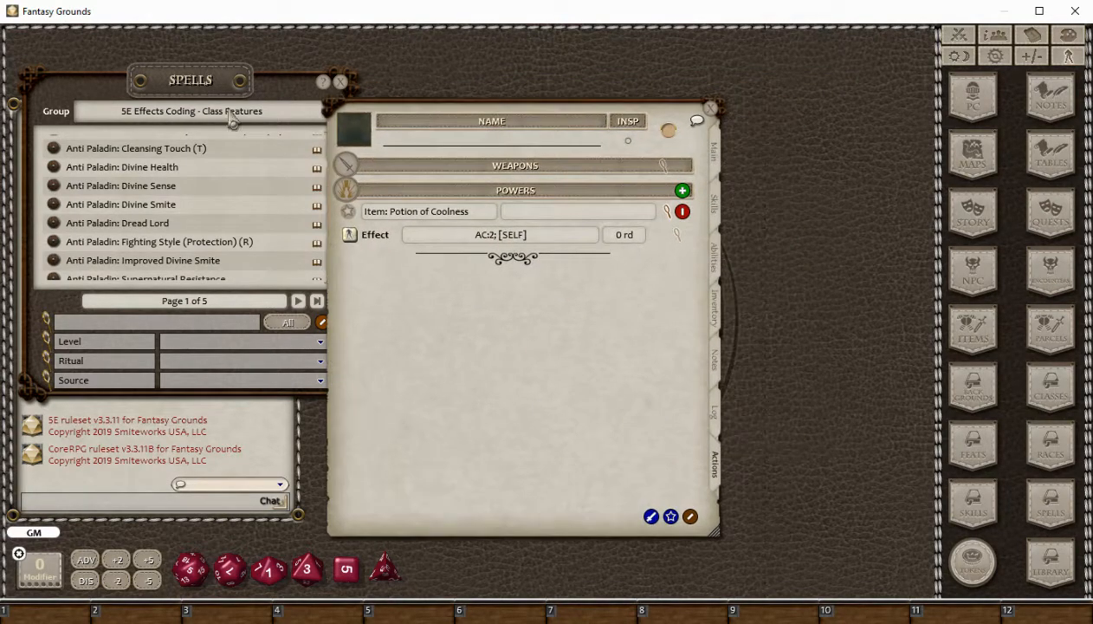
left_click(1058, 513)
left_click(255, 113)
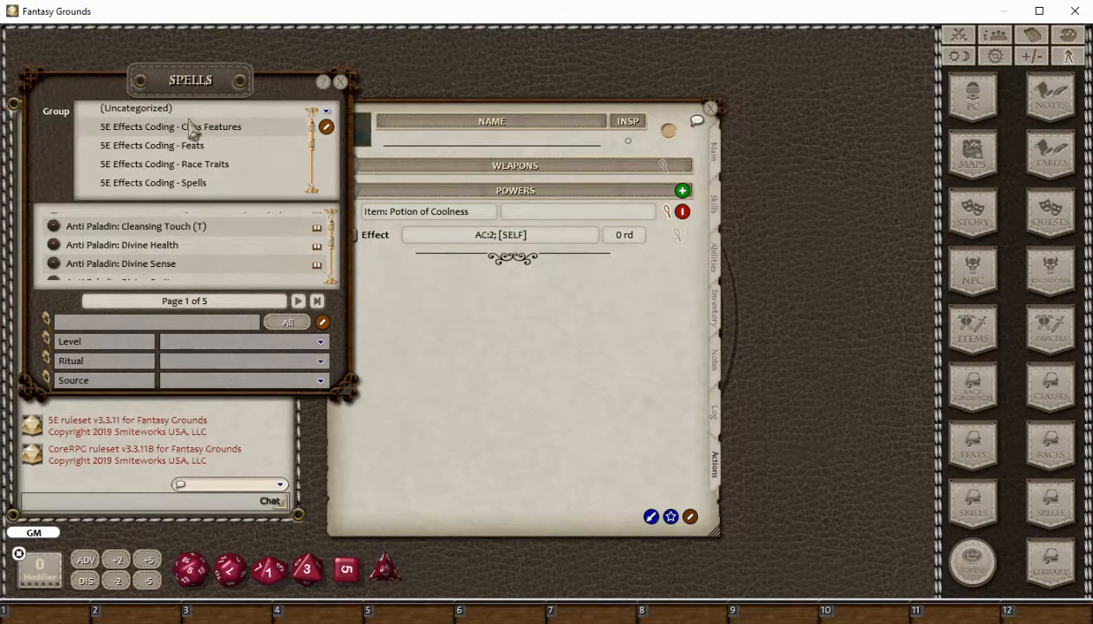
scroll(190, 130, "up", 1)
left_click(170, 135)
left_click_drag(188, 80, 912, 168)
left_click_drag(508, 315, 397, 287)
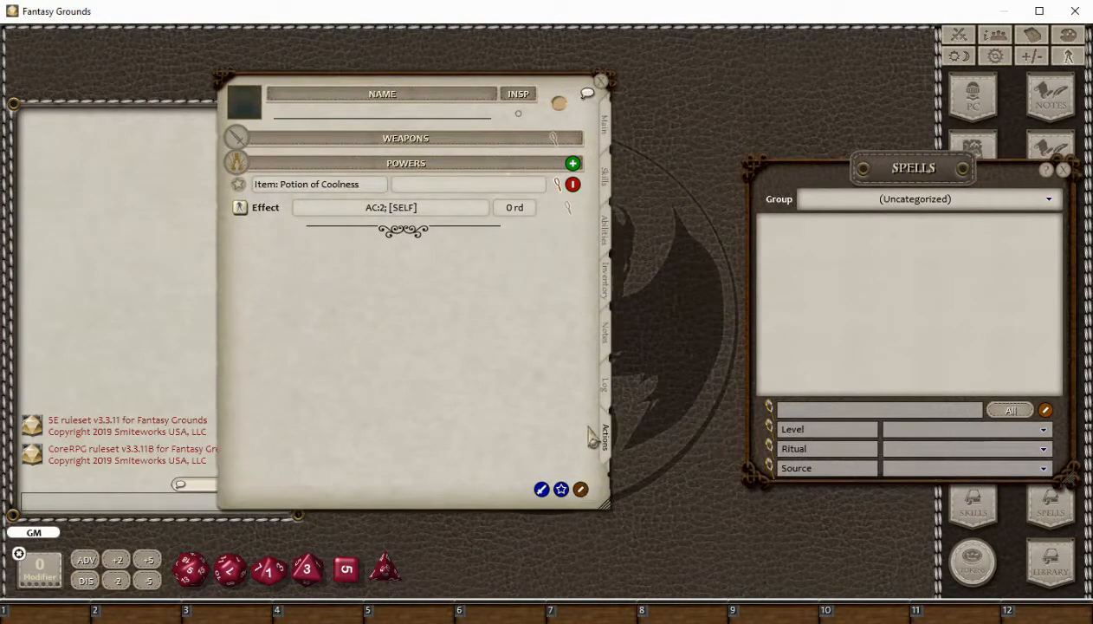
Turn off editing of the powers and copy the "Item: Potion of Coolness" power into the uncategorized spells list.
left_click(581, 491)
left_click_drag(571, 184, 884, 263)
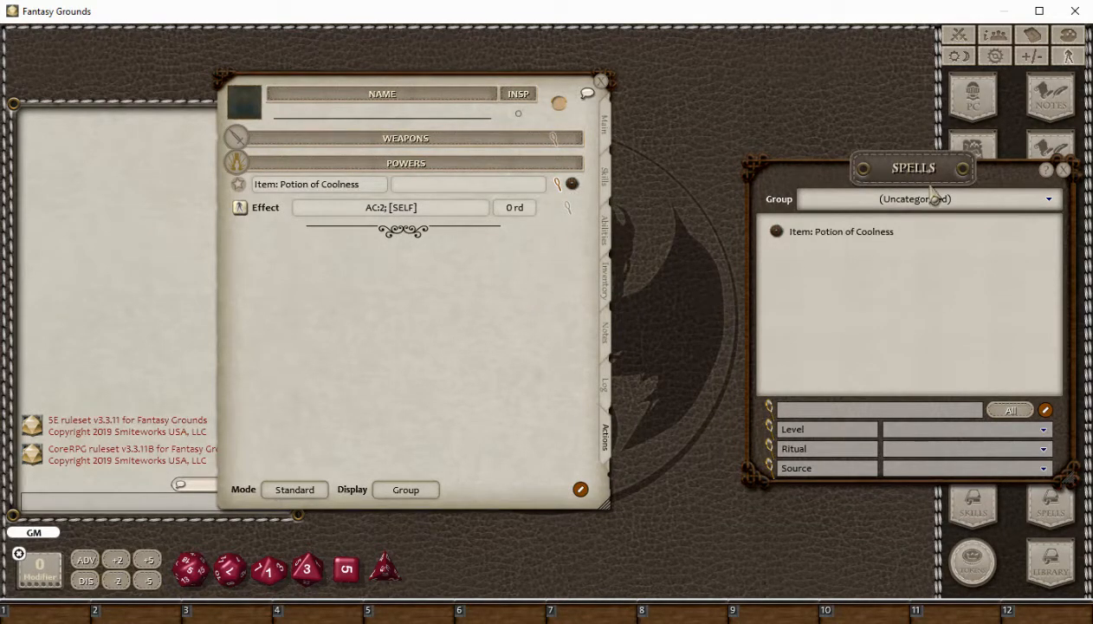
left_click_drag(918, 184, 883, 221)
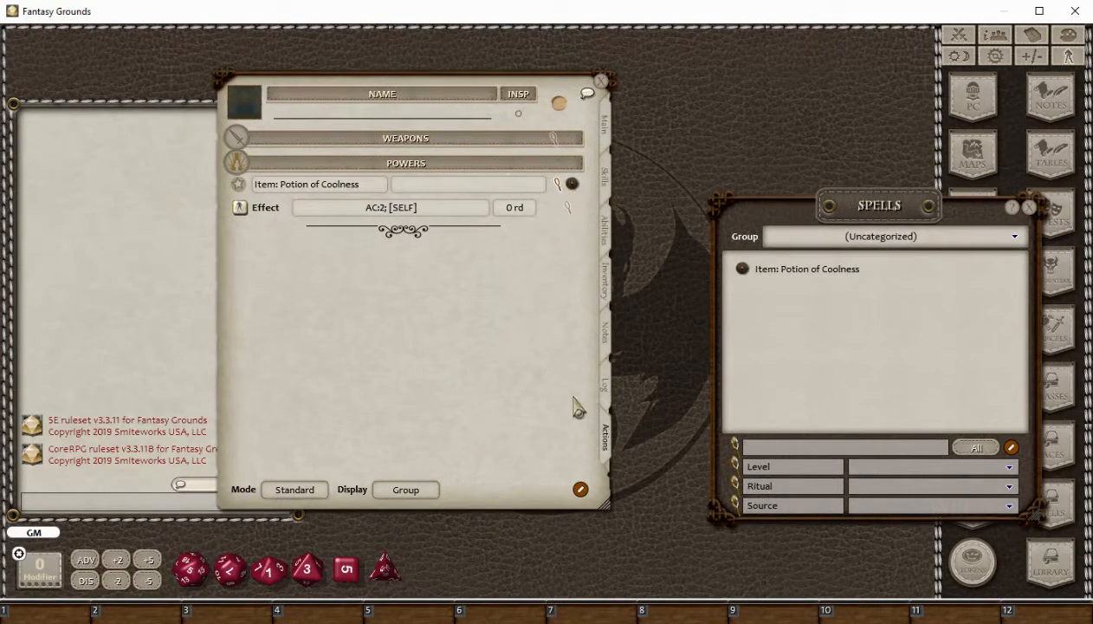
Delete the "Item: Potion of Coolness" power from the character's actions and move the sheet clear of the spells window.
right_click(568, 182)
left_click(523, 227)
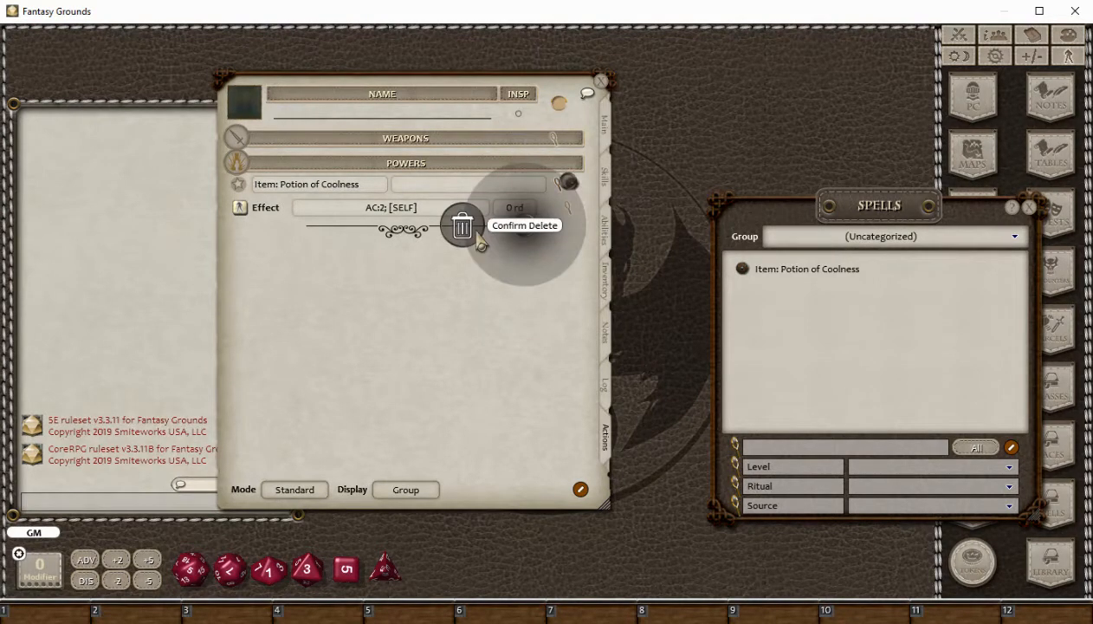
left_click(476, 234)
left_click_drag(905, 223, 788, 279)
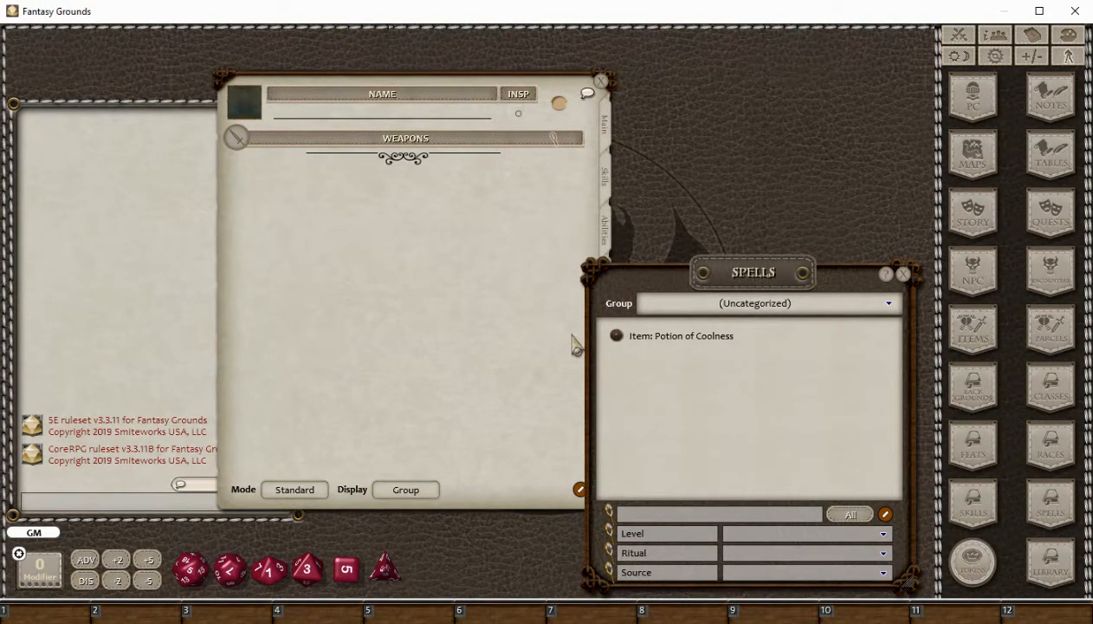
mouse_move(772, 282)
left_mouse_down()
mouse_move(721, 260)
mouse_move(767, 279)
mouse_move(776, 272)
left_mouse_up()
left_click_drag(441, 298, 368, 270)
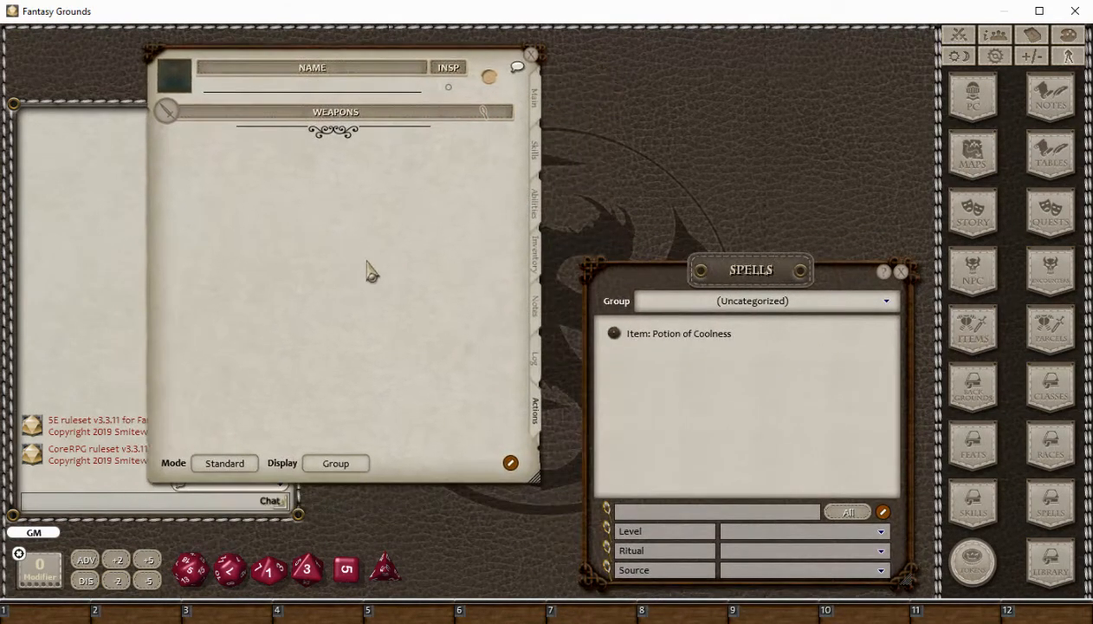
left_click_drag(392, 373, 347, 382)
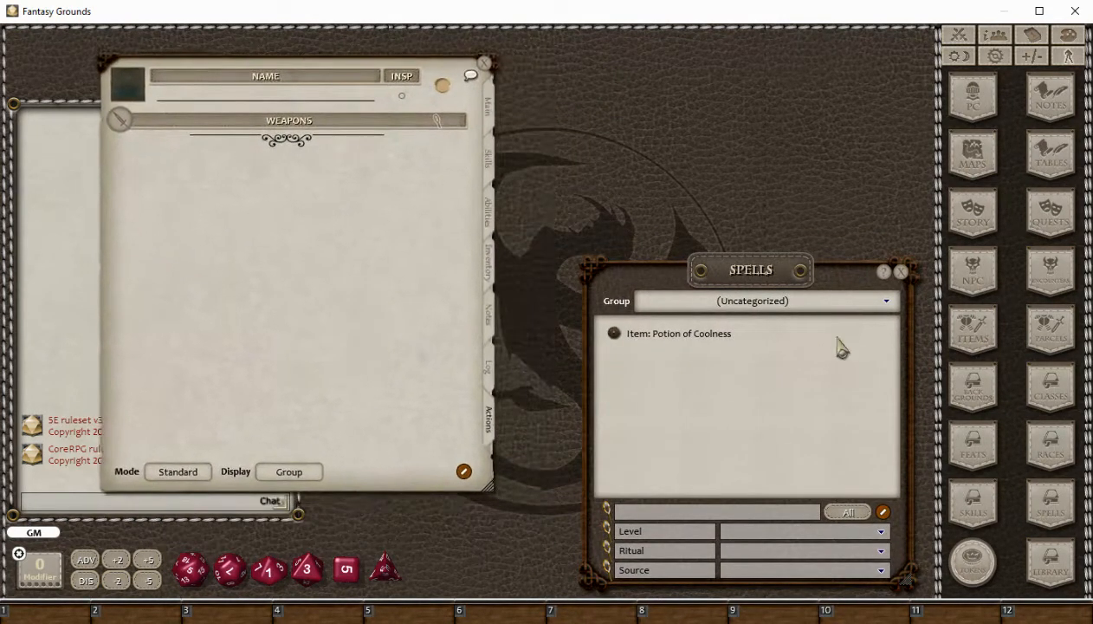
left_click_drag(763, 278, 756, 290)
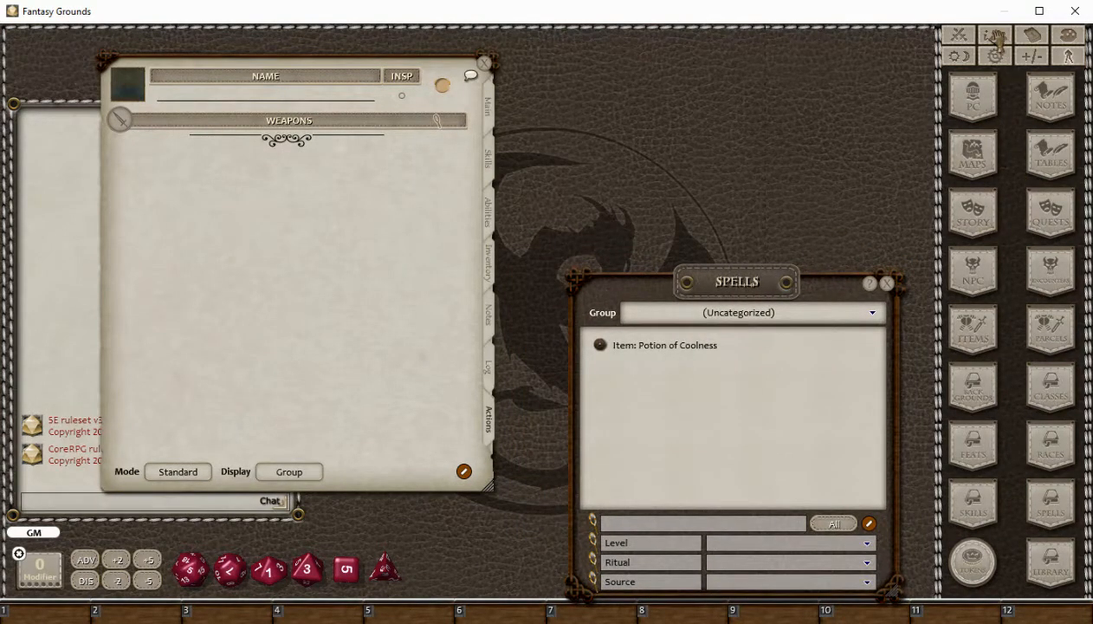
Open the items list in edit mode and filter it to the (Uncategorized) group.
left_click(974, 339)
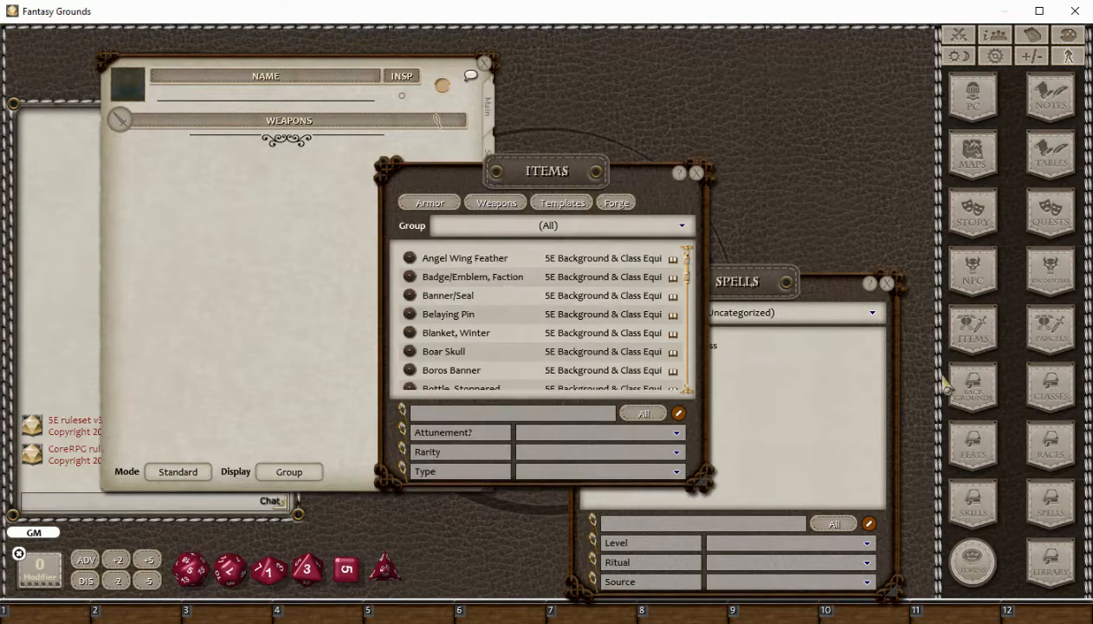
left_click_drag(589, 176, 640, 67)
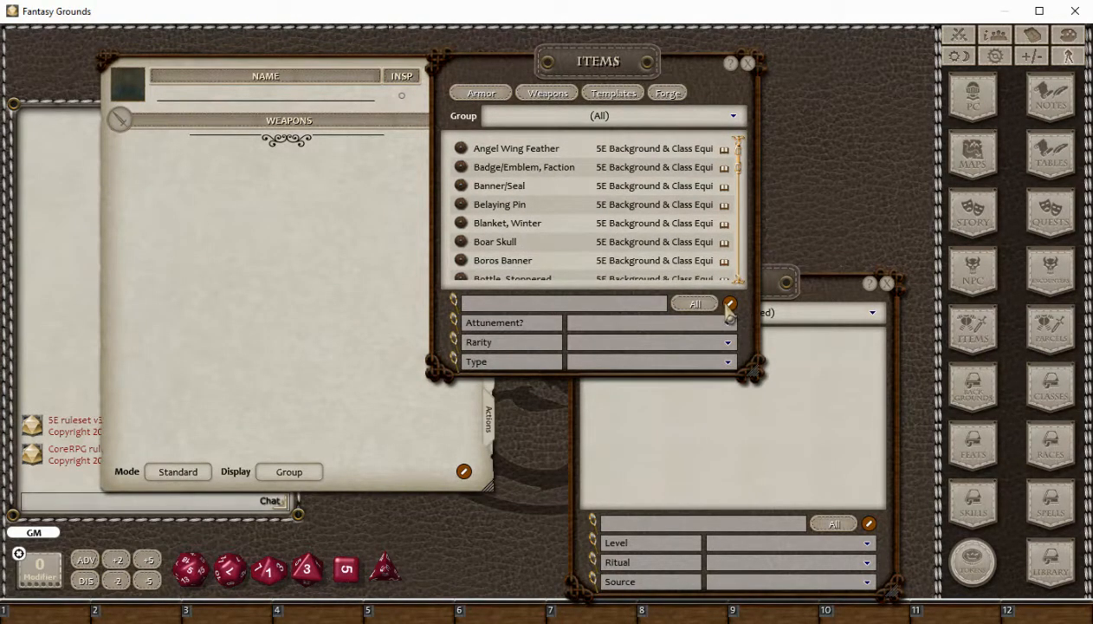
left_click(729, 303)
left_click(666, 117)
left_click(563, 136)
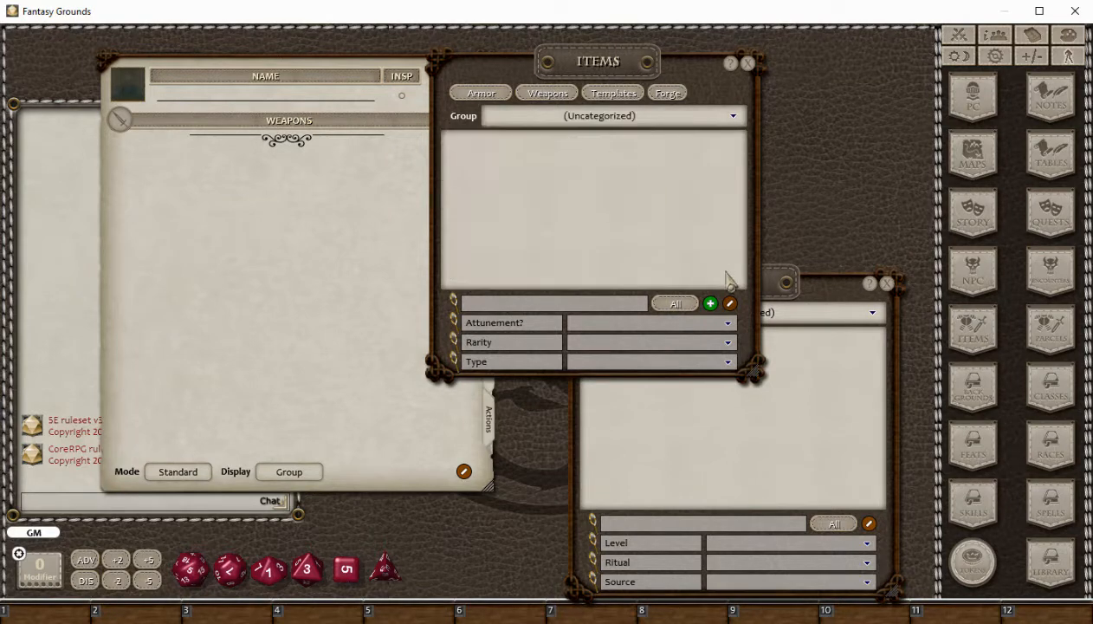
Create a new item named "Potion of Coolness" and open its description for editing beside the spells list.
left_click(711, 304)
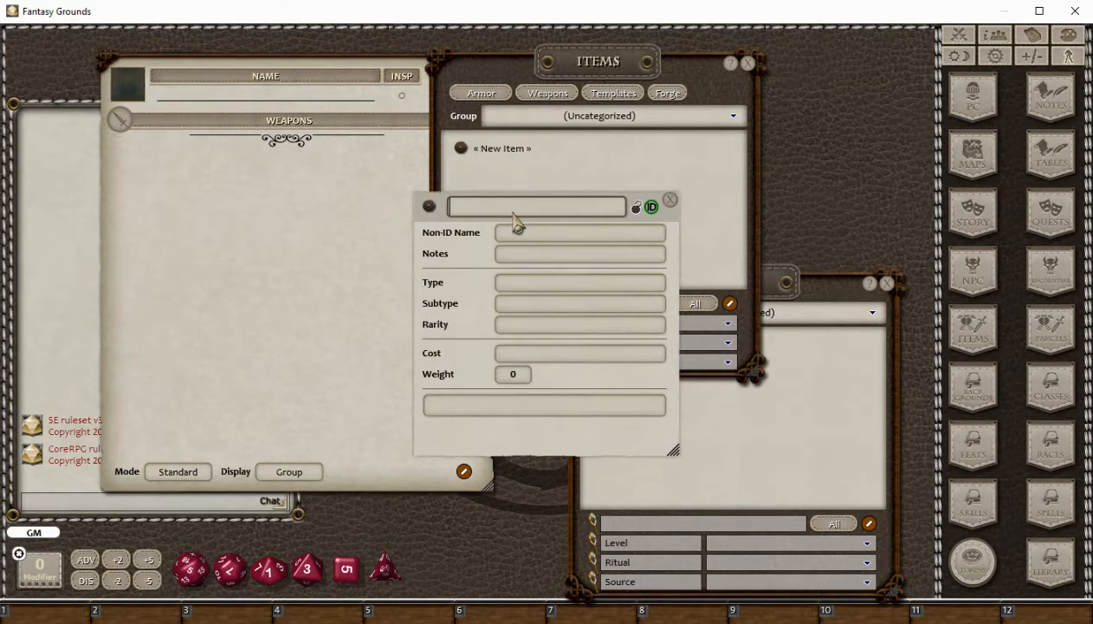
type("Potion of Coolness")
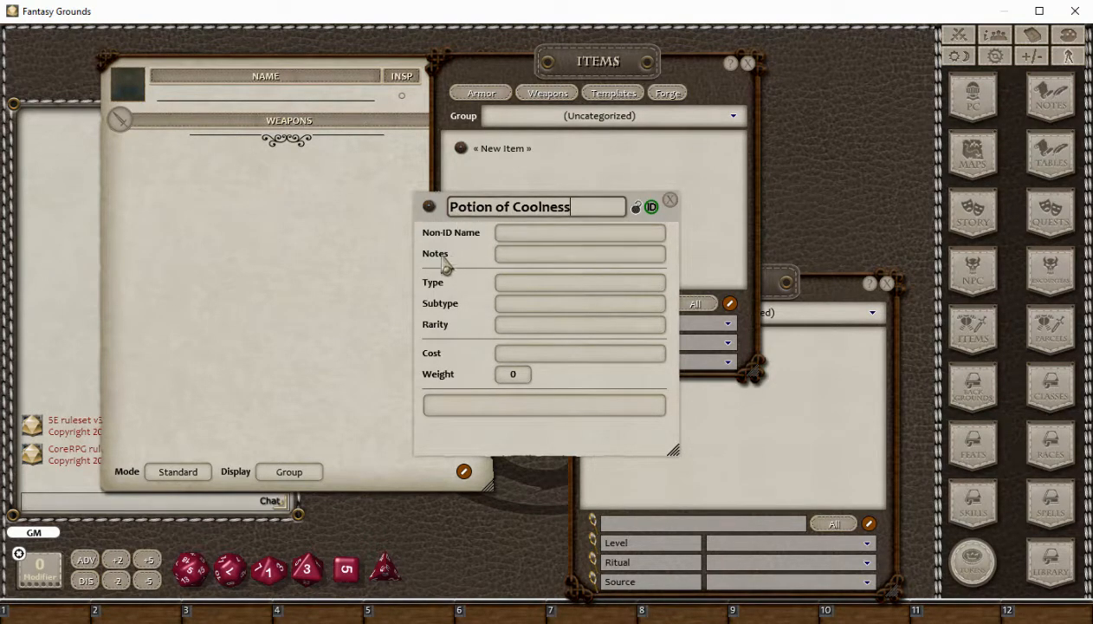
left_click_drag(429, 232, 298, 201)
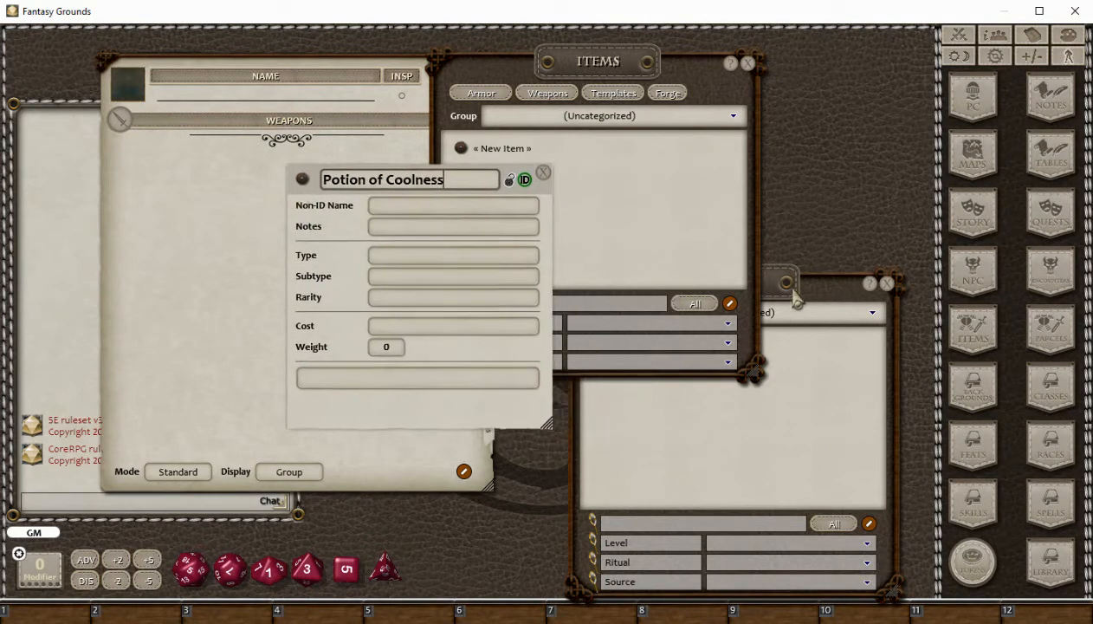
left_click_drag(784, 290, 813, 300)
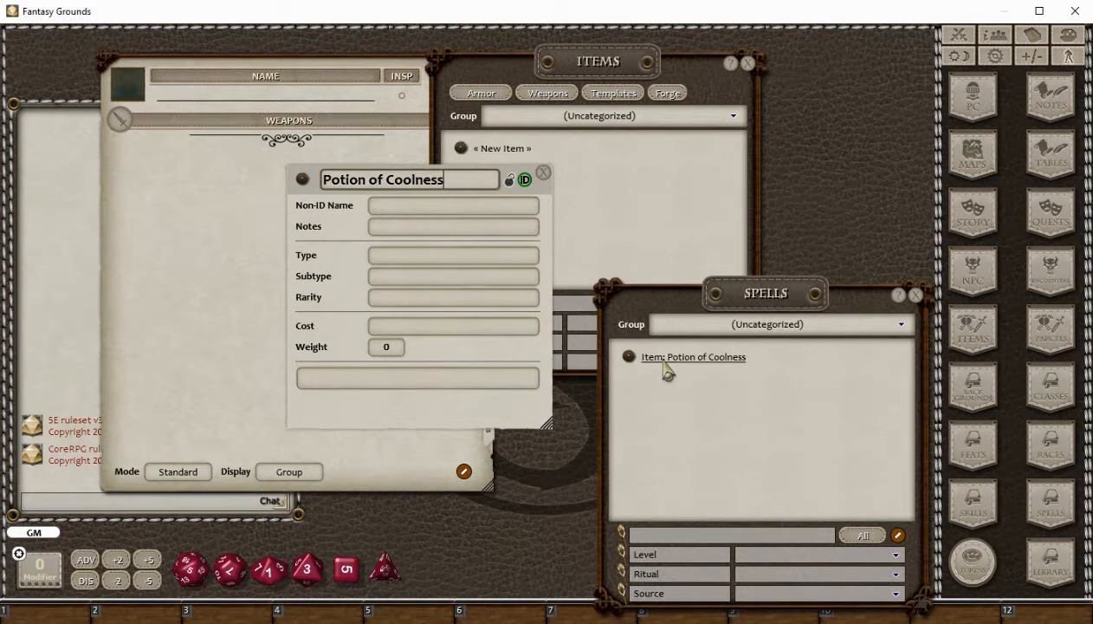
left_click(374, 378)
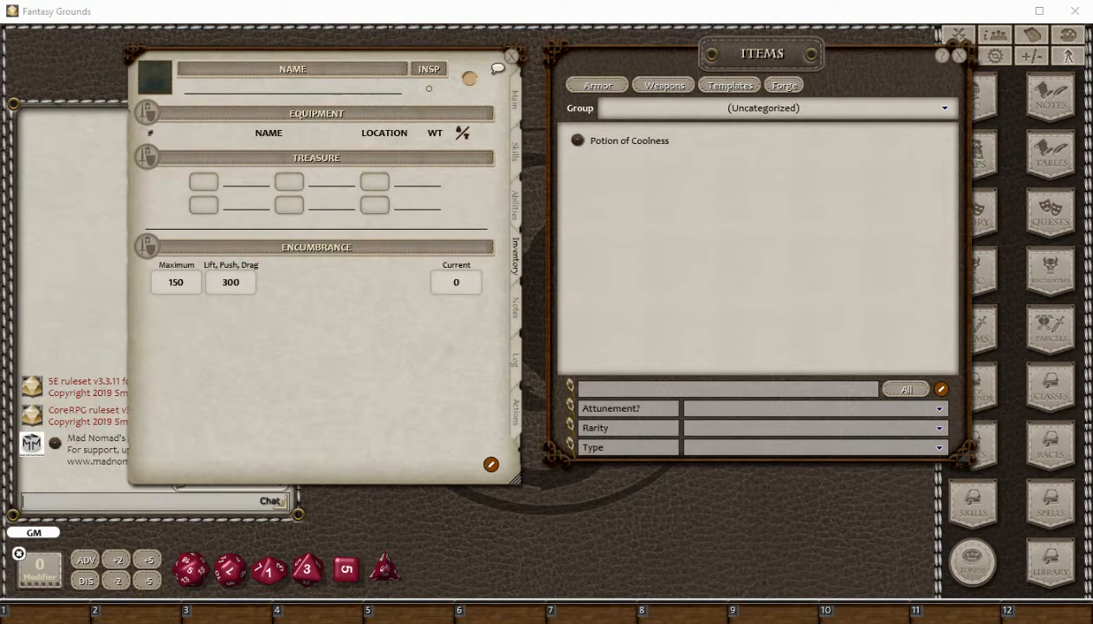
Add the Potion of Coolness item from the items list to the character's inventory.
left_click(1038, 459)
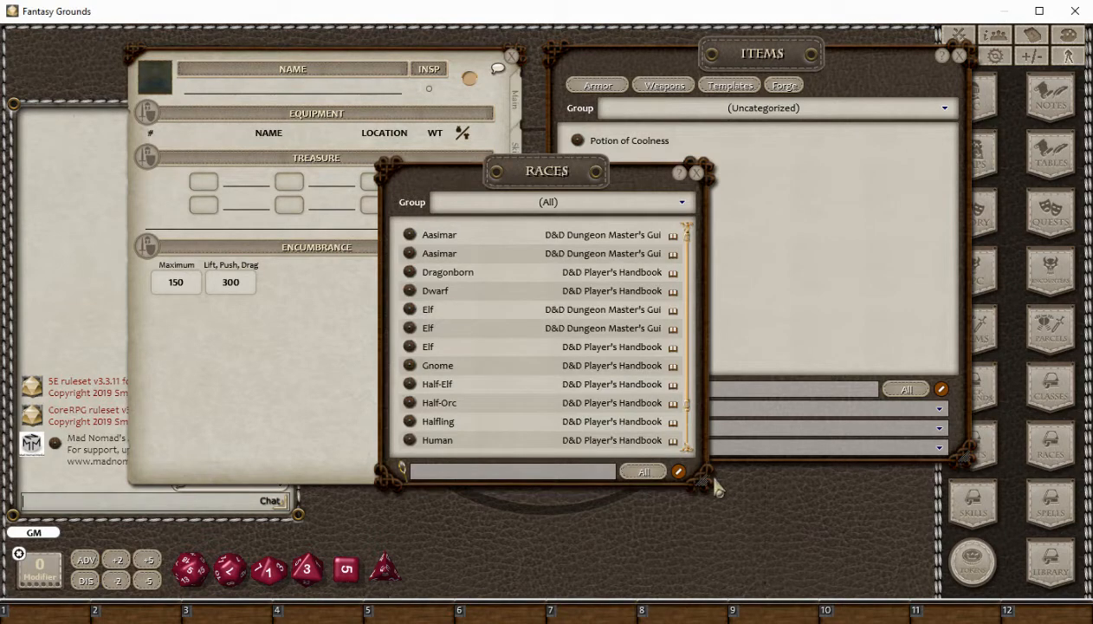
left_click(696, 172)
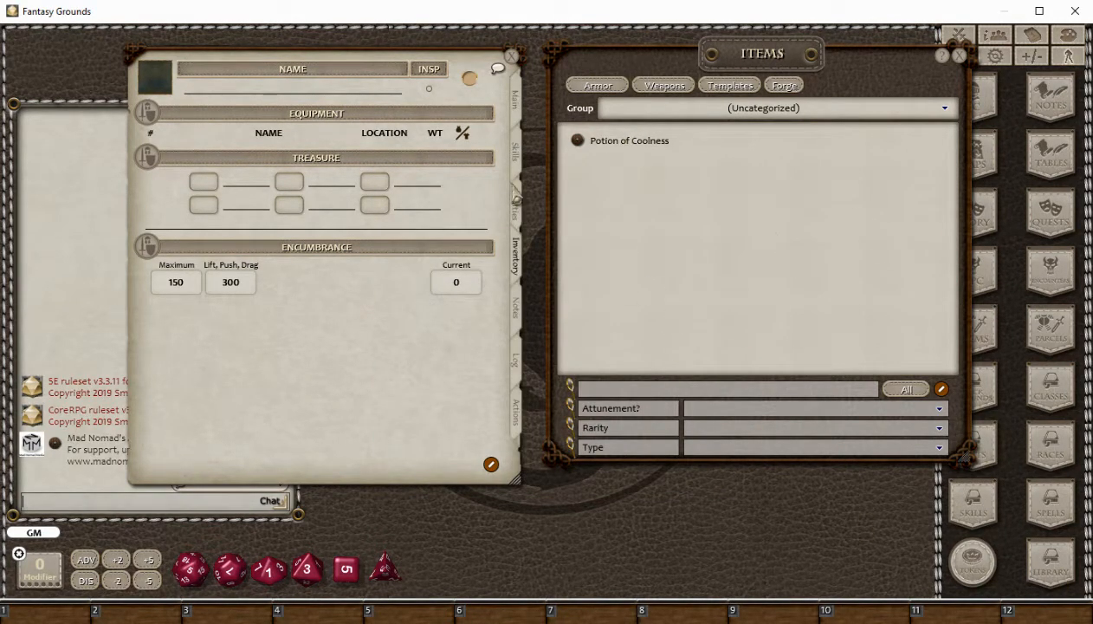
left_click_drag(577, 149, 303, 187)
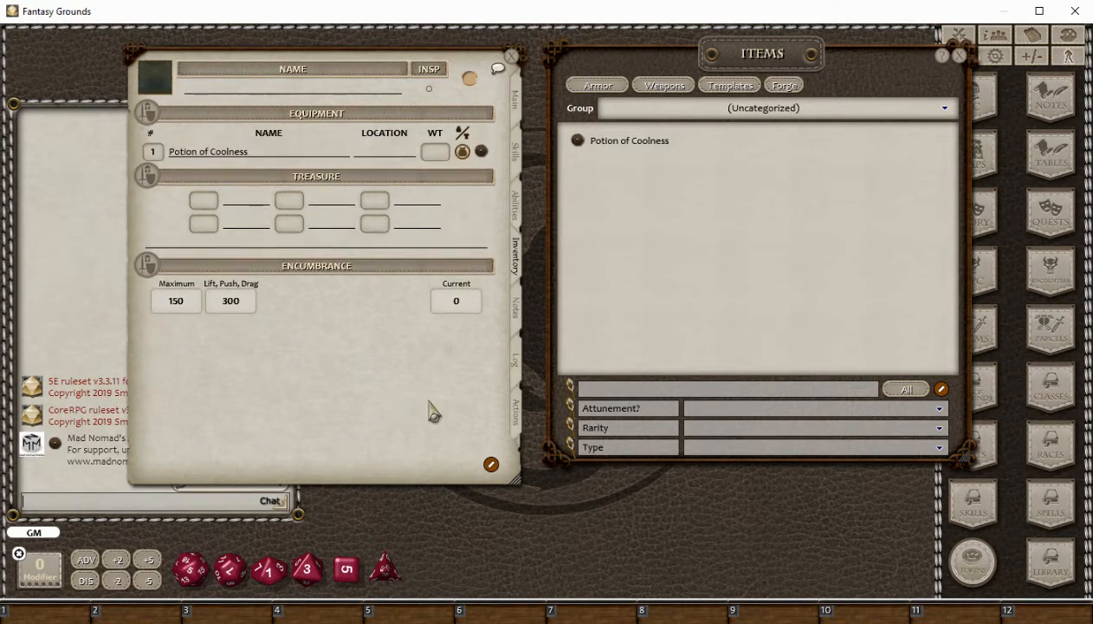
Check the character's actions page and view the Potion of Coolness record in the inventory.
left_click(517, 430)
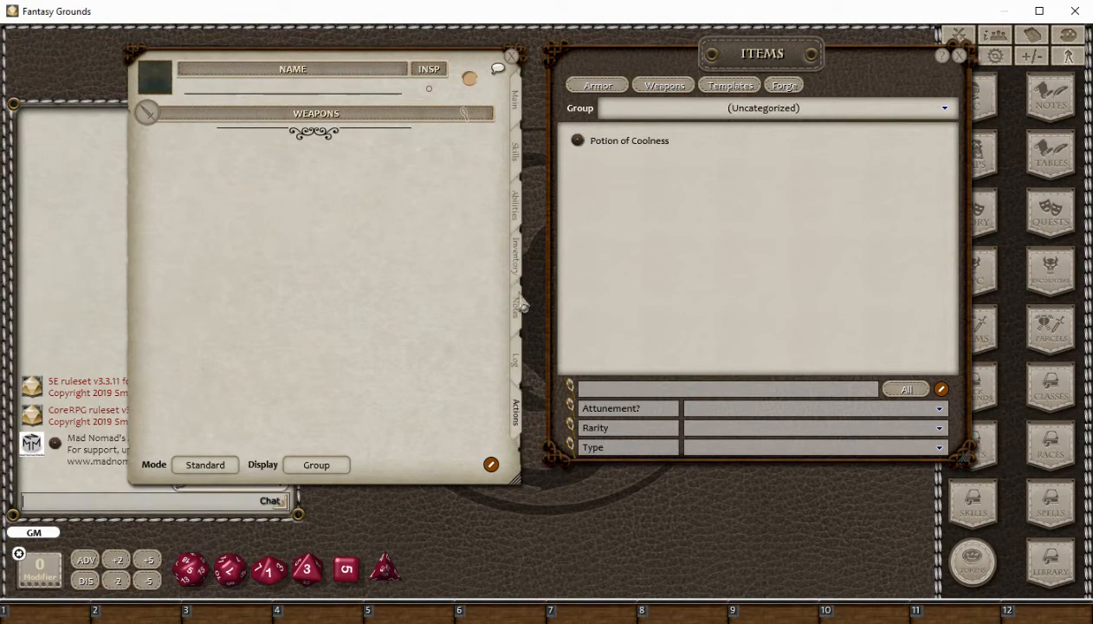
left_click(516, 259)
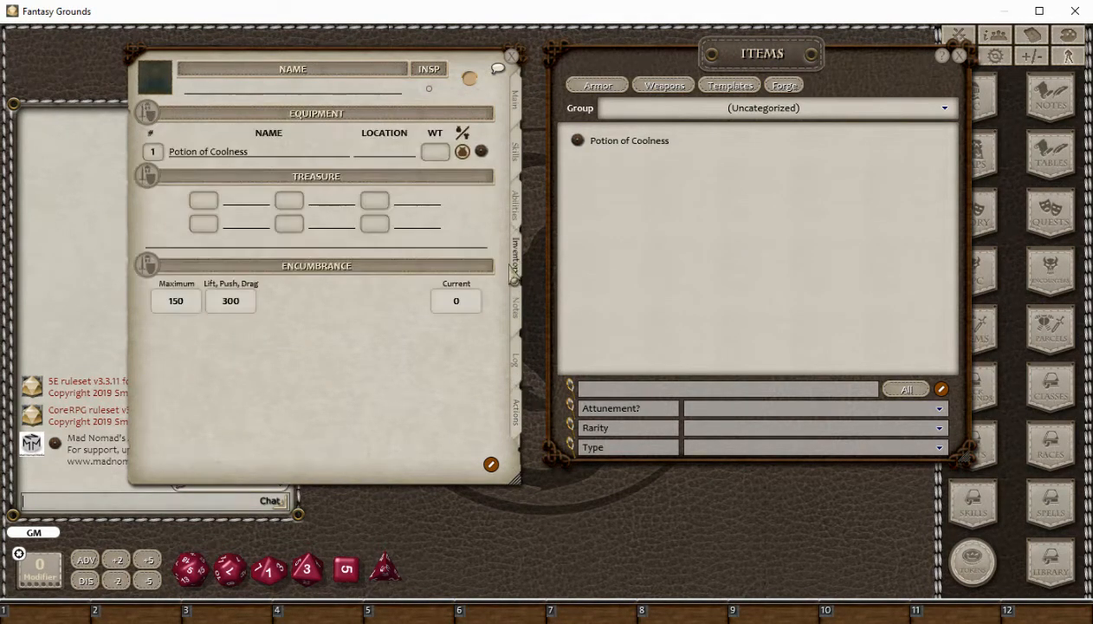
left_click(480, 151)
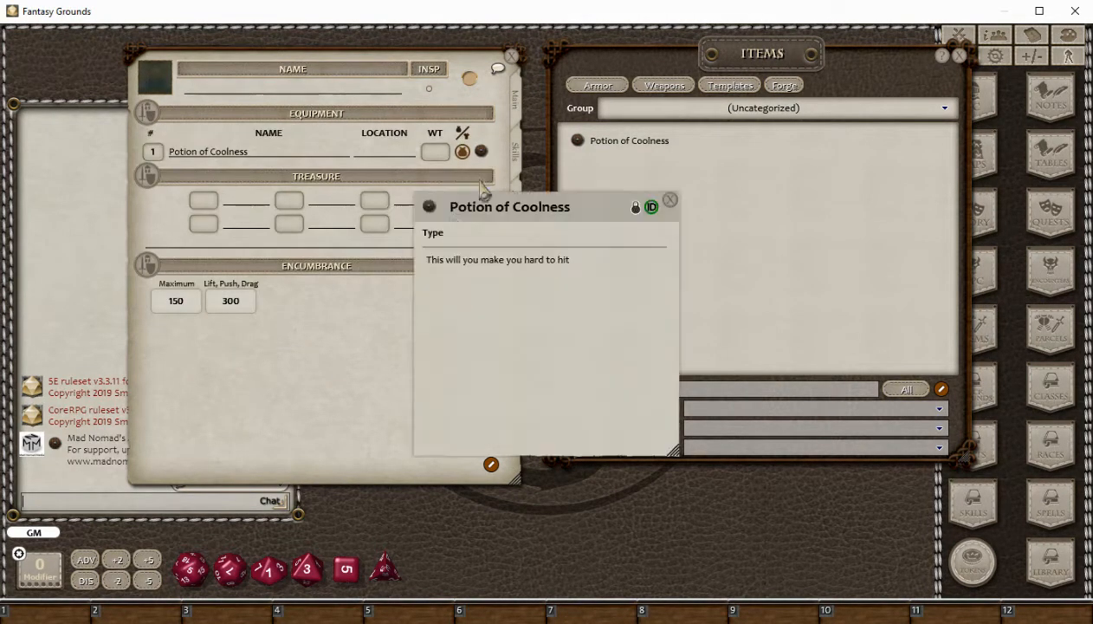
left_click(671, 202)
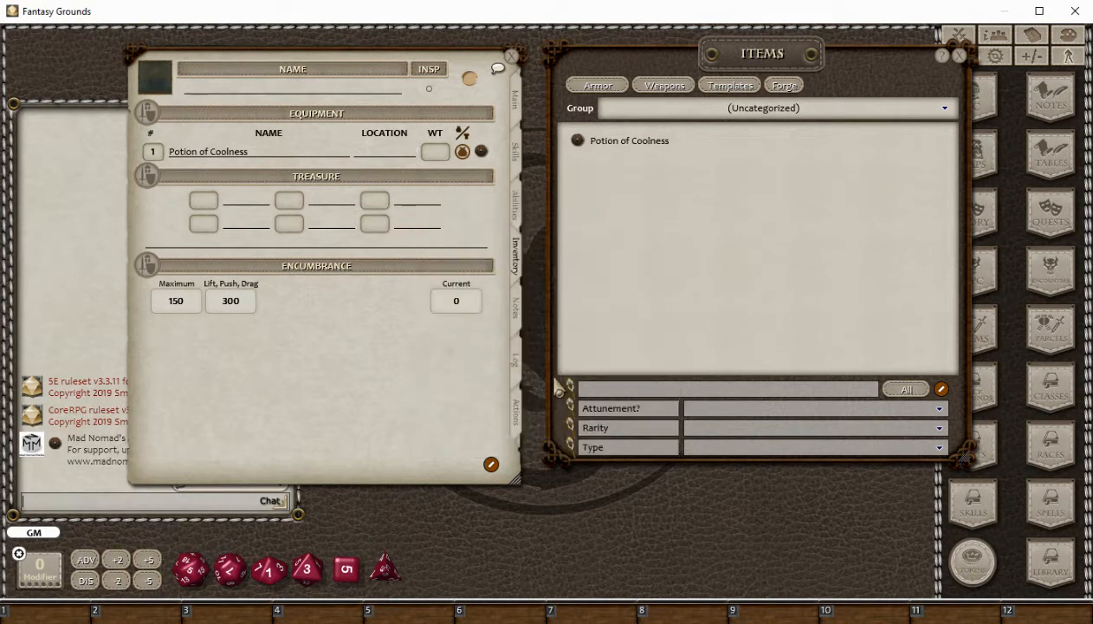
Show the character's actions page and move the character sheet and items window apart.
left_click(516, 414)
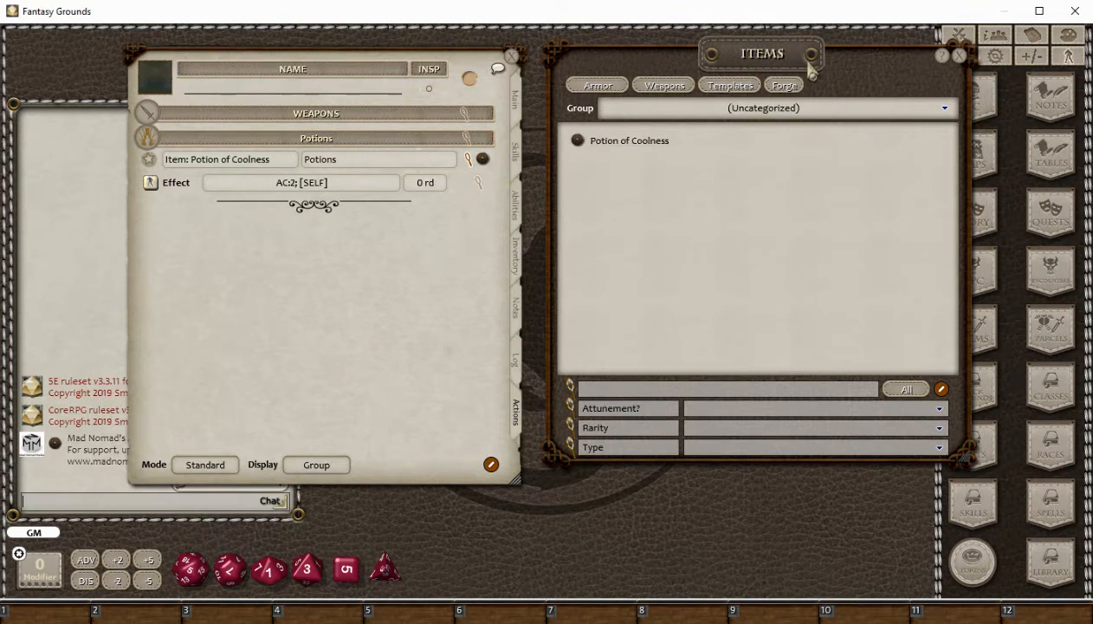
left_click_drag(810, 69, 807, 101)
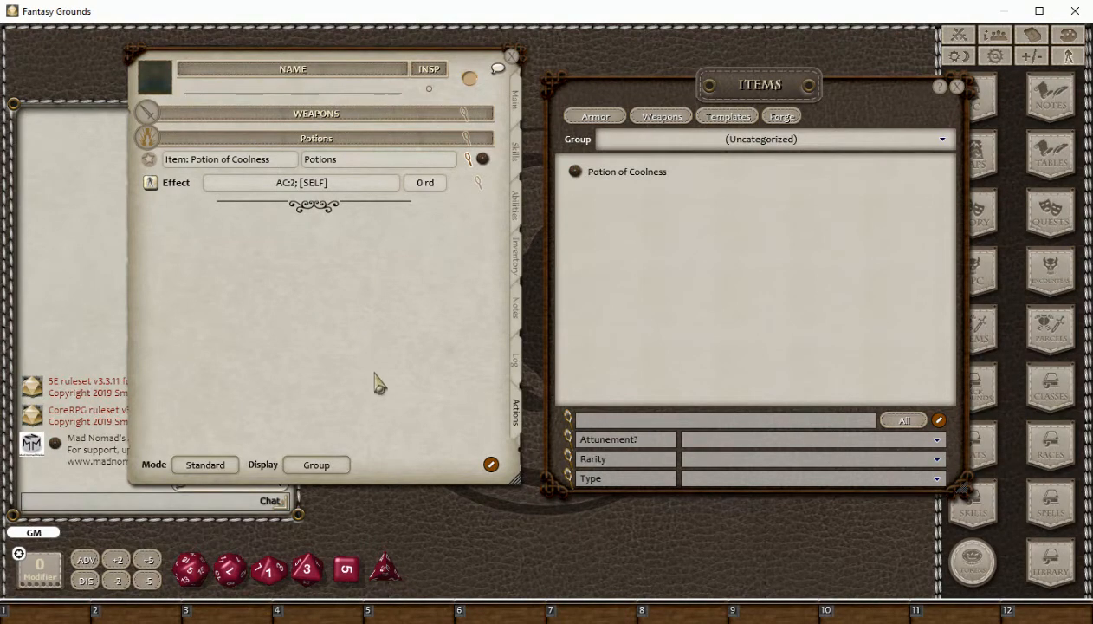
left_click_drag(378, 384, 333, 372)
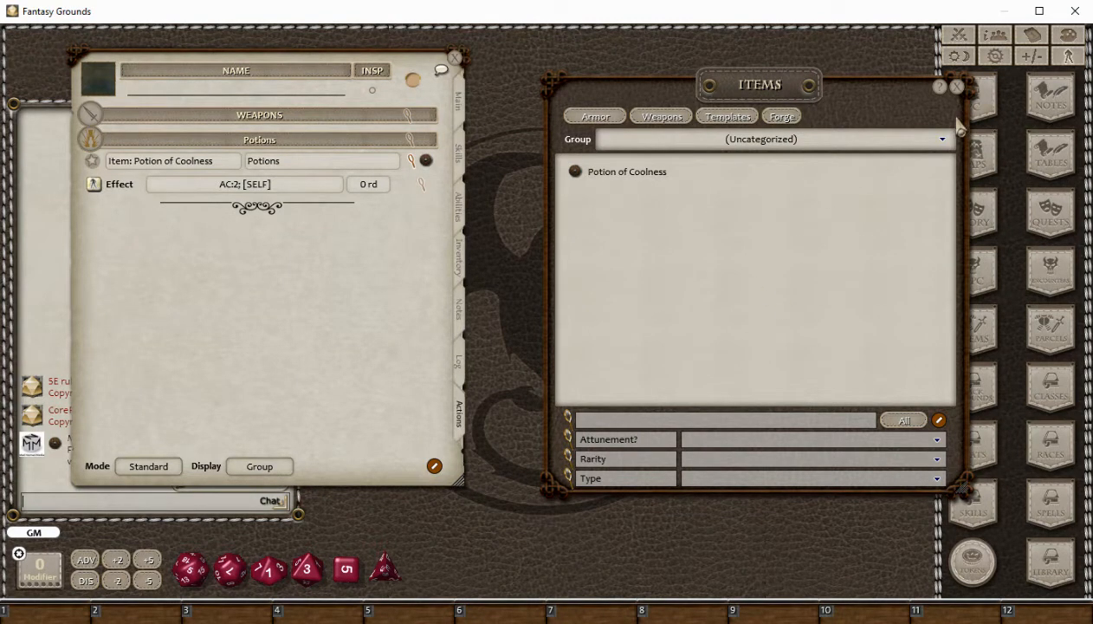
Close the items list, open the feats list beside the character sheet and show only its uncategorized feats.
left_click(958, 88)
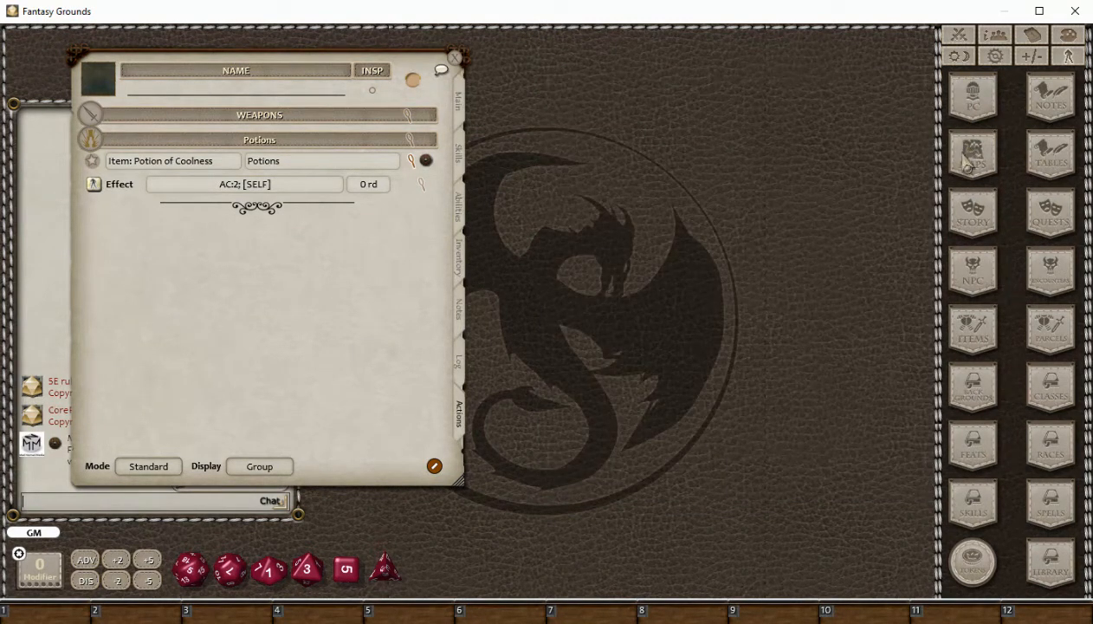
left_click(996, 458)
left_click_drag(548, 179, 855, 123)
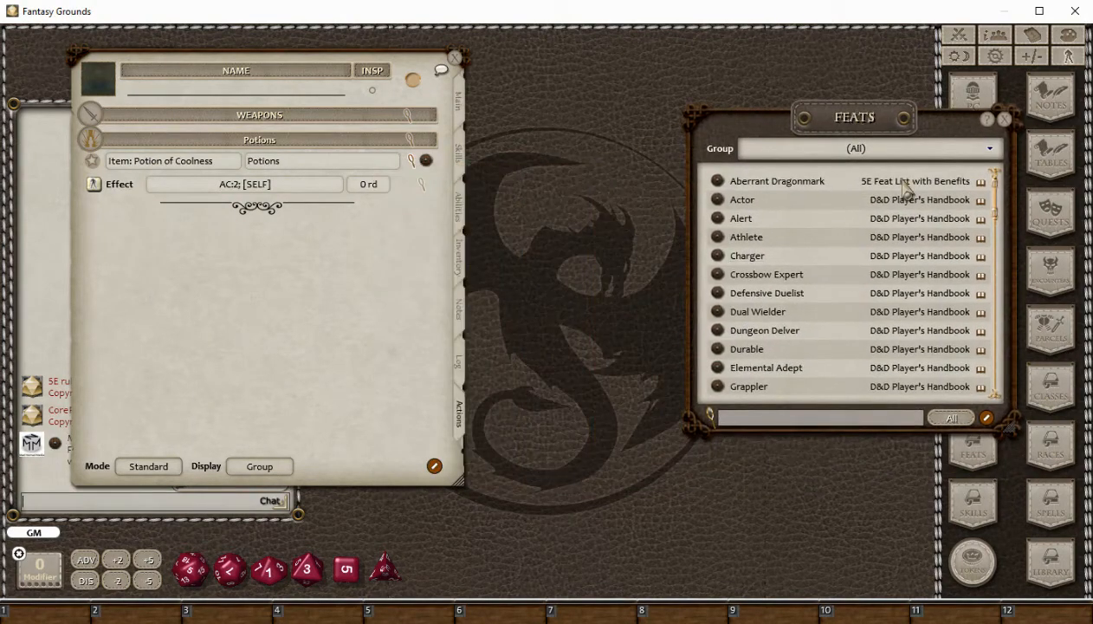
left_click(859, 148)
left_click(782, 169)
Create a new feat named "Potion of Coolness" and close its record.
left_click(779, 419)
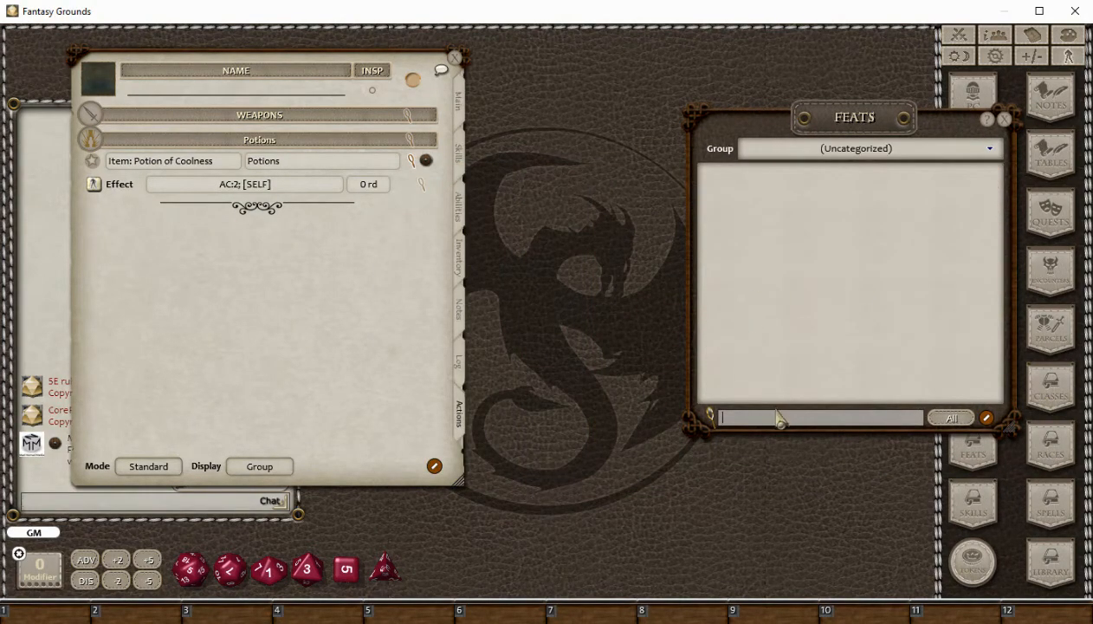
type("Po")
left_click(988, 420)
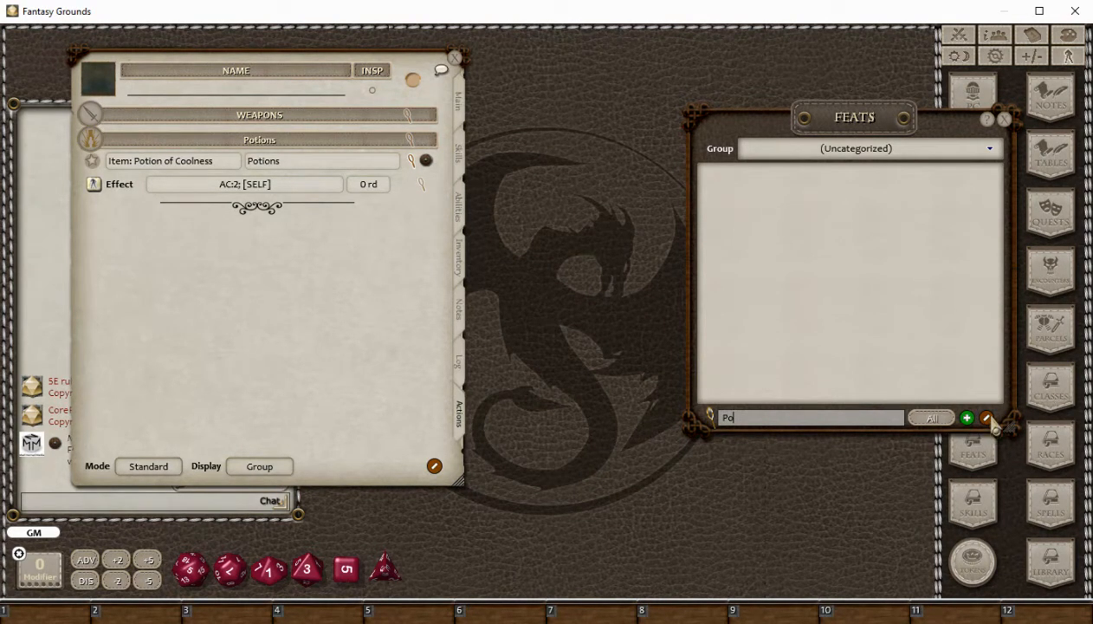
left_click(968, 419)
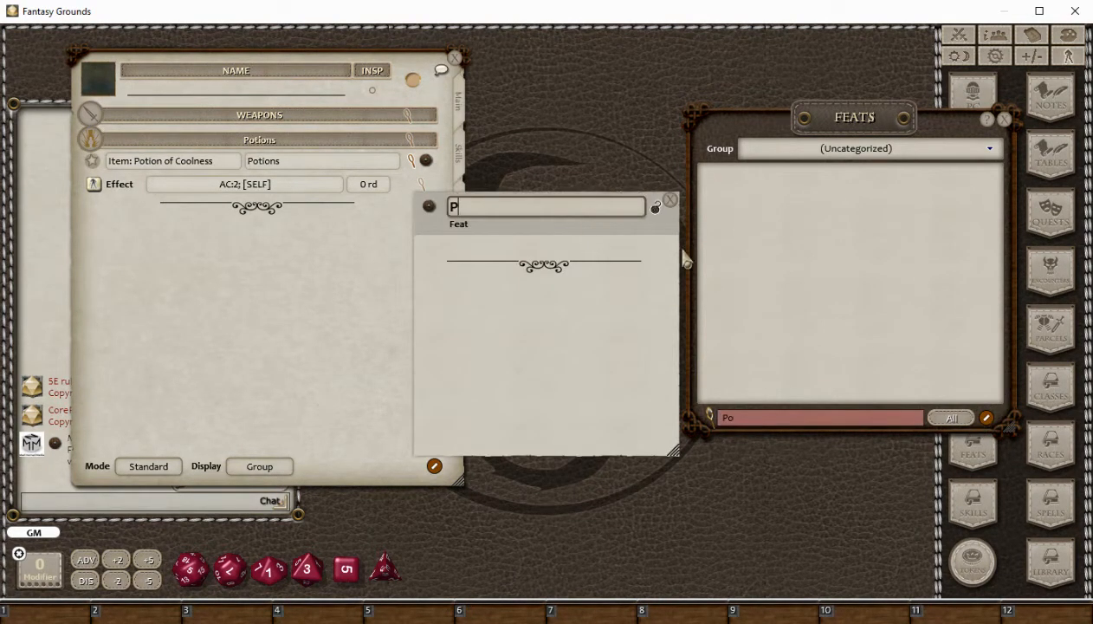
left_click(670, 204)
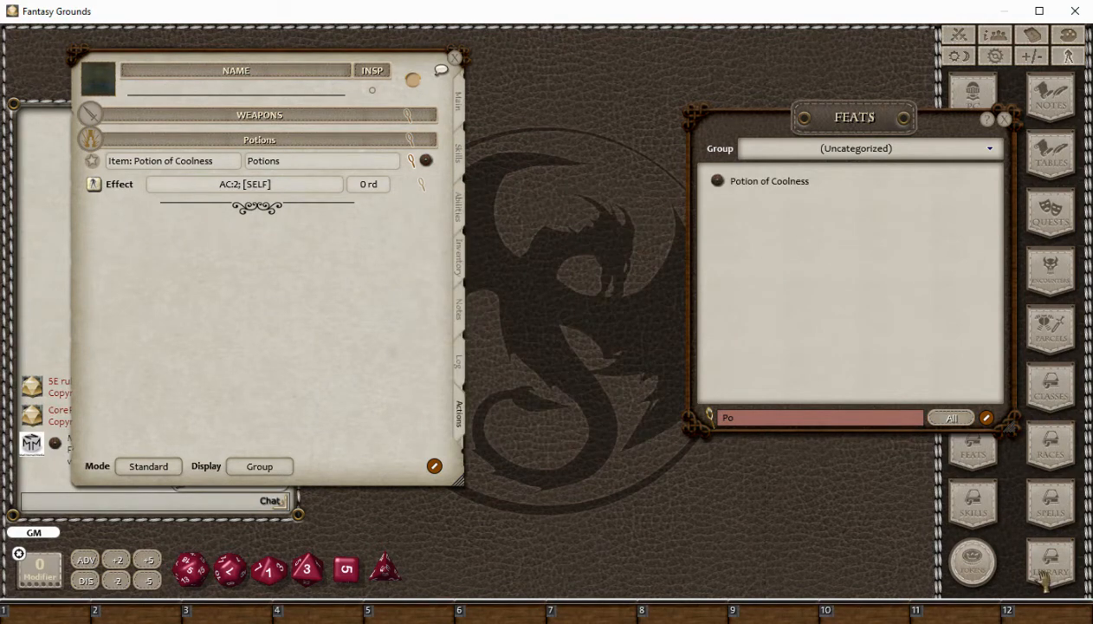
Duplicate the uncategorized spell "Item: Potion of Coolness" within the spells list and open one of the two records.
left_click(1044, 505)
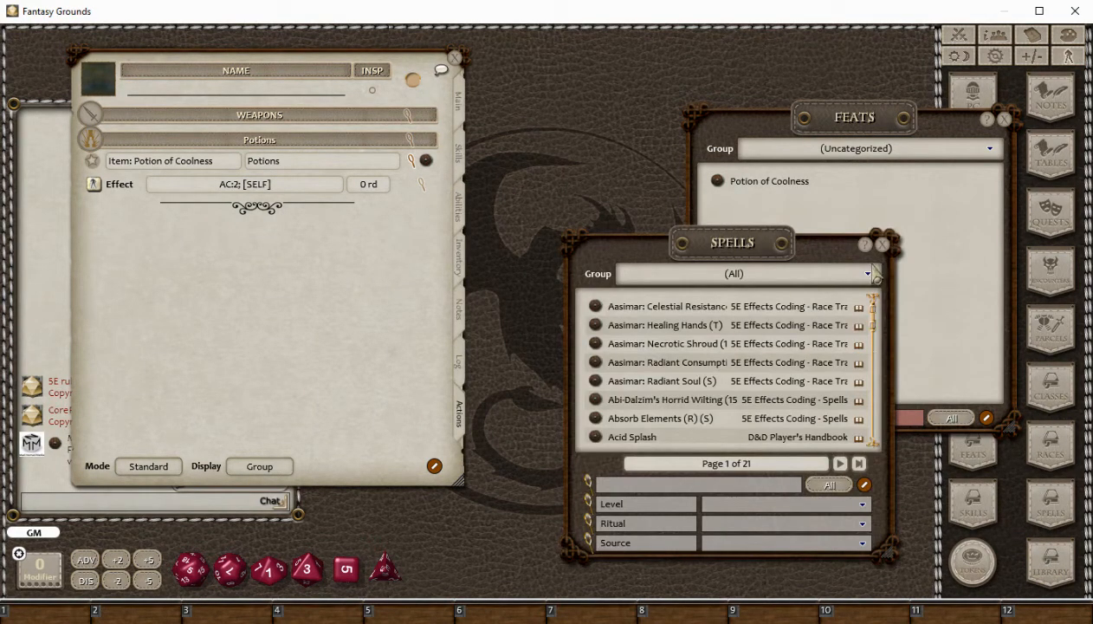
left_click(813, 278)
left_click(692, 293)
left_click_drag(595, 306, 638, 357)
left_click(640, 327)
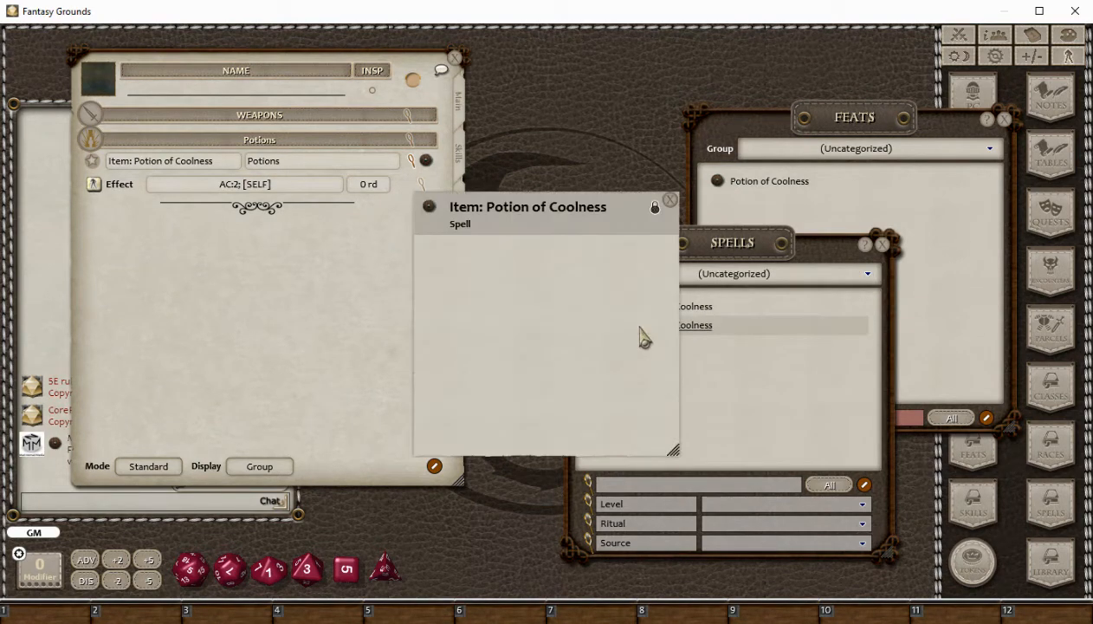
Unlock the opened spell record, rename it "Feat: Coolness" and close it.
left_click(655, 208)
left_click_drag(471, 206, 433, 208)
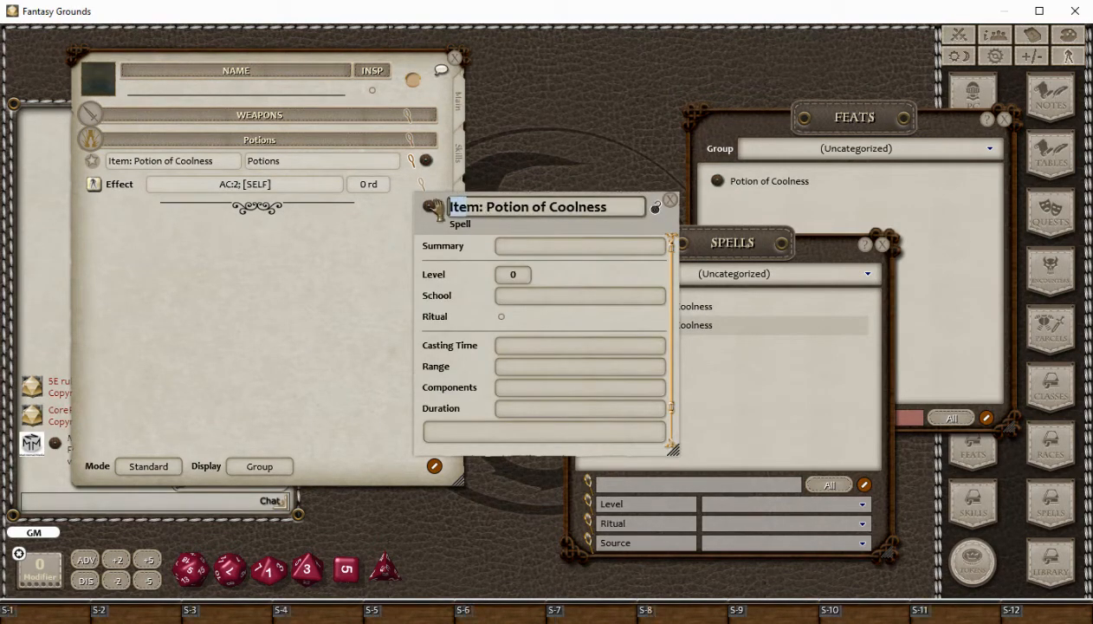
type("Feat")
key("Delete")
key("Delete")
key("Delete")
key("Delete")
key("Delete")
key("Delete")
key("Delete")
key("Delete")
key("Delete")
key("Delete")
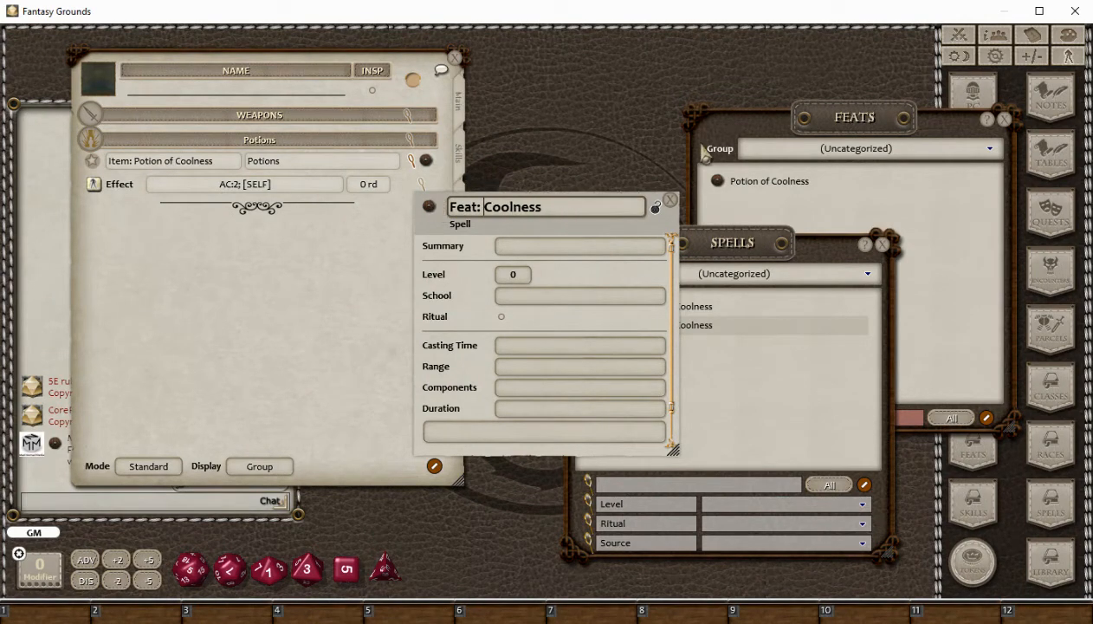
left_click(672, 202)
Rename the "Potion of Coolness" feat as "Coolness" and close its record.
left_click(792, 185)
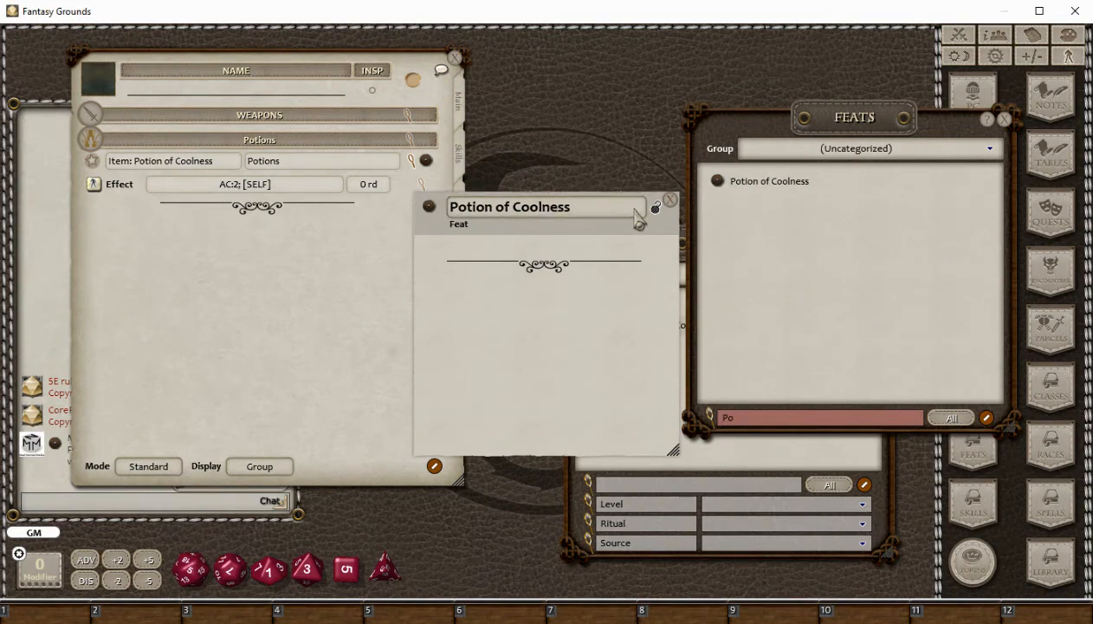
left_click_drag(518, 207, 383, 206)
key("BackSpace")
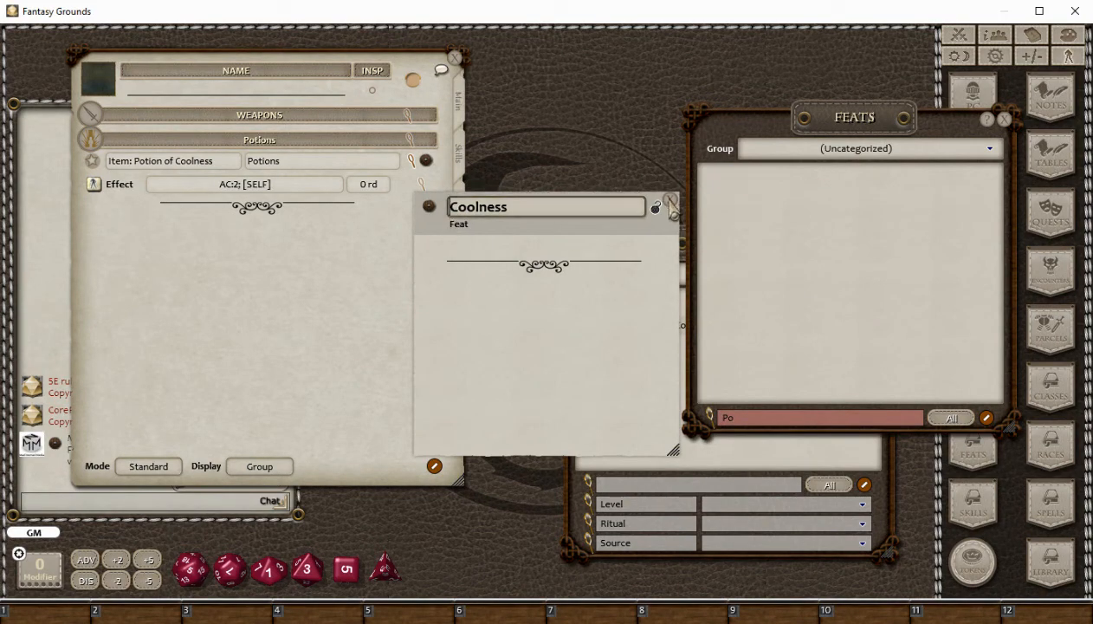
left_click(670, 201)
Reselect the uncategorized group in the feats list and clear the list's search text.
left_click(795, 148)
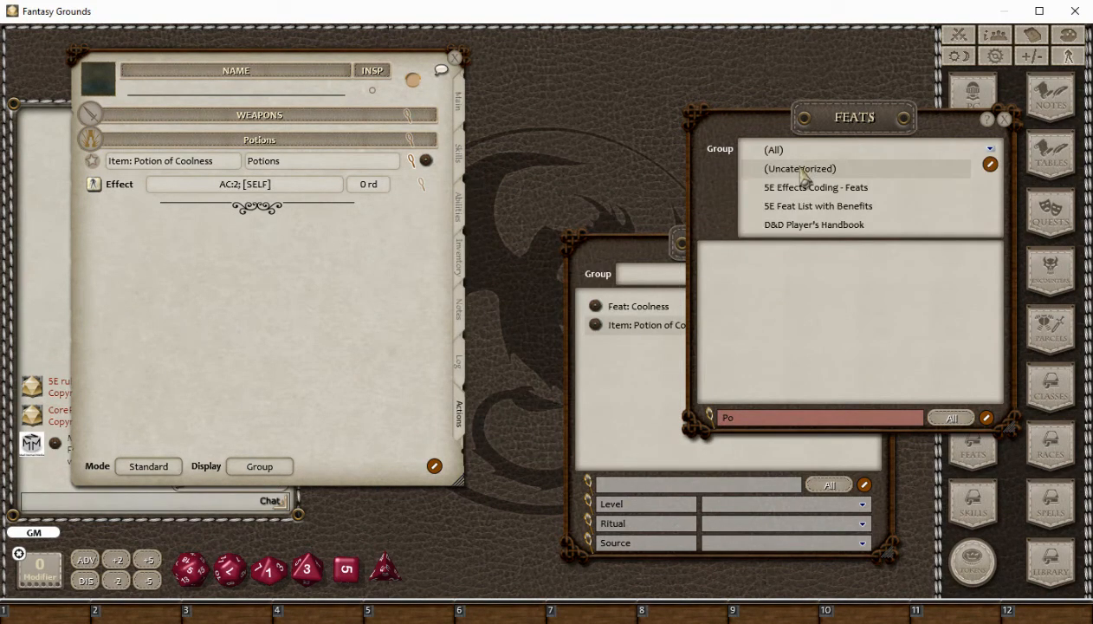
left_click(790, 171)
left_click(835, 153)
left_click(796, 149)
left_click(830, 152)
left_click(830, 168)
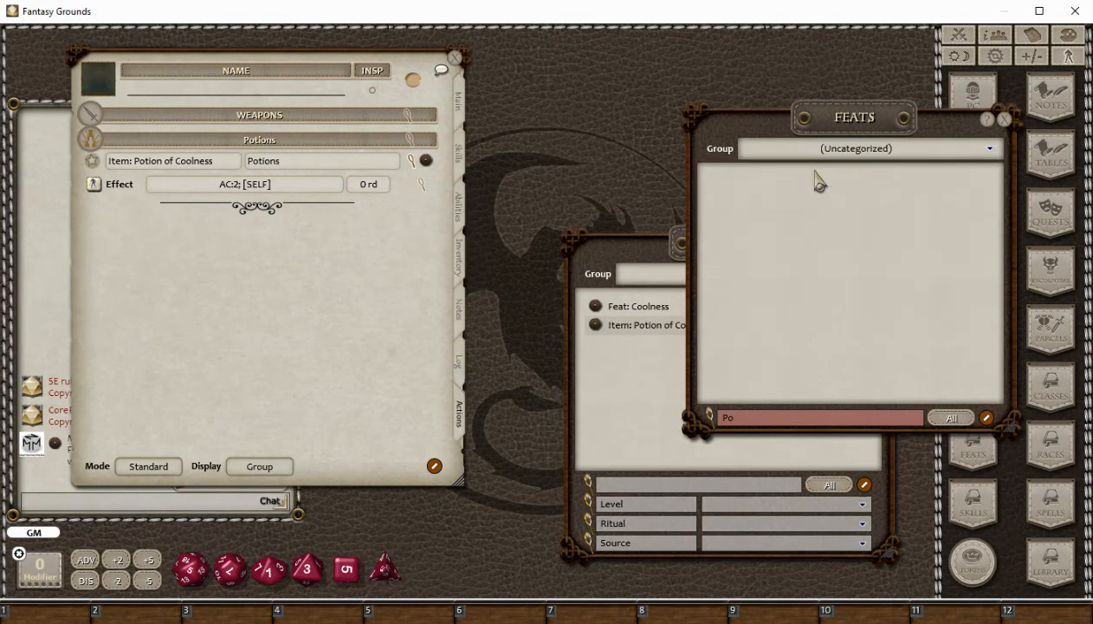
left_click(631, 377)
left_click_drag(880, 116, 882, 92)
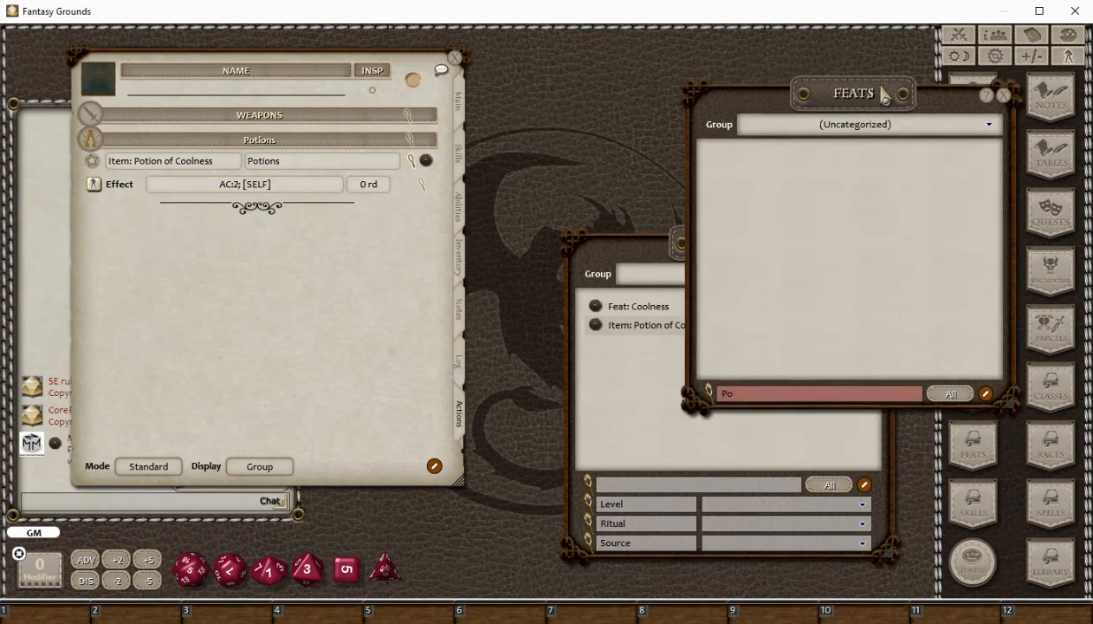
double_click(770, 395)
key("BackSpace")
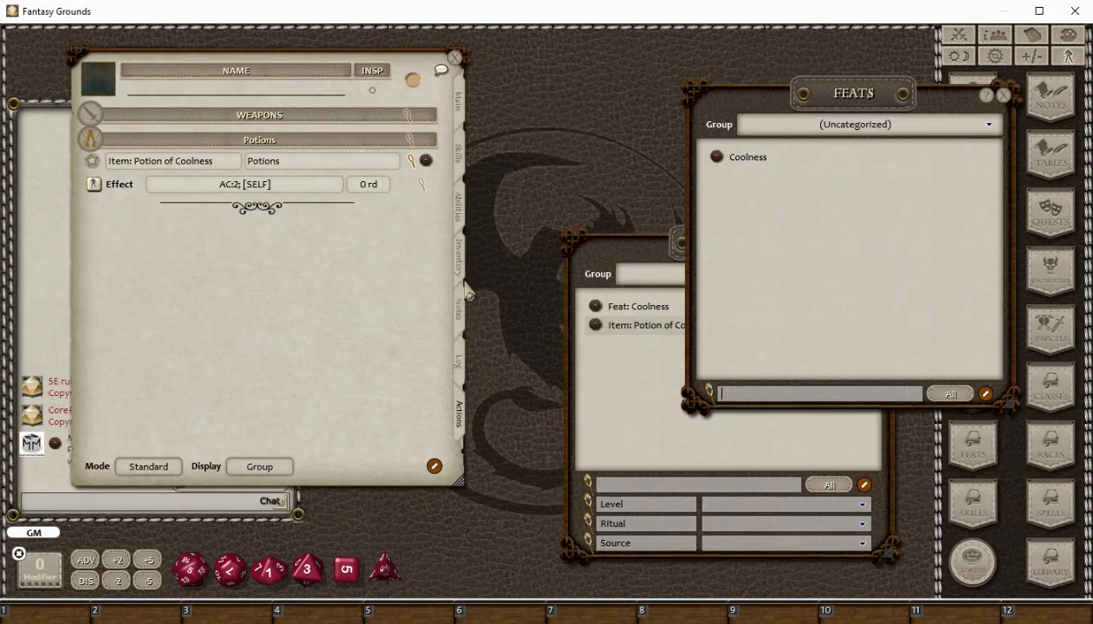
Add the Coolness feat to the character's abilities and show the character's actions page.
left_click(466, 227)
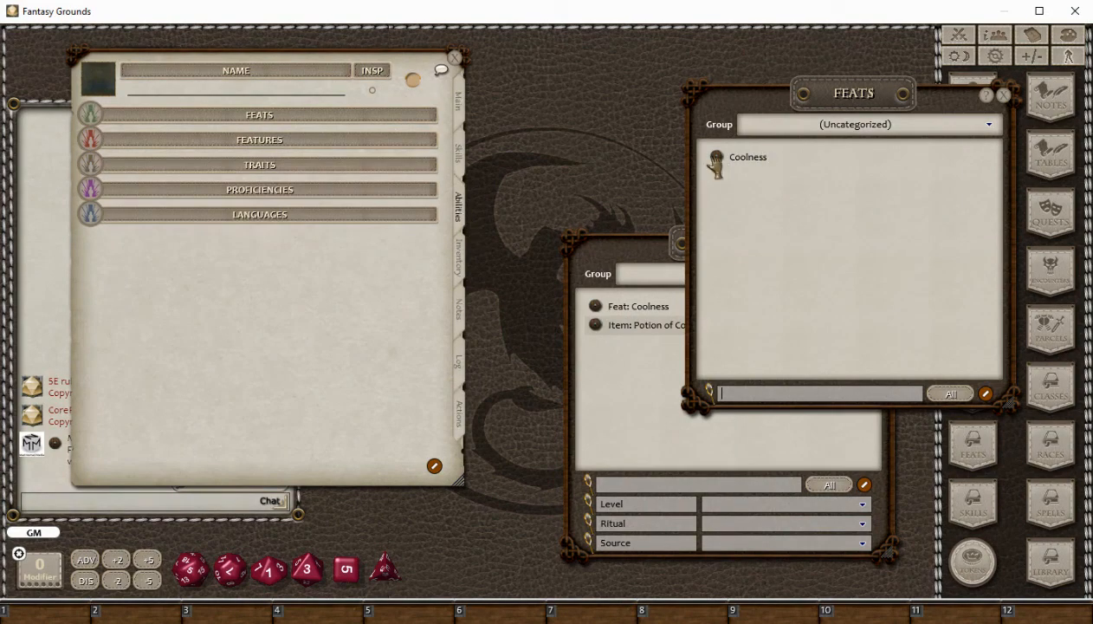
left_click_drag(714, 156, 237, 131)
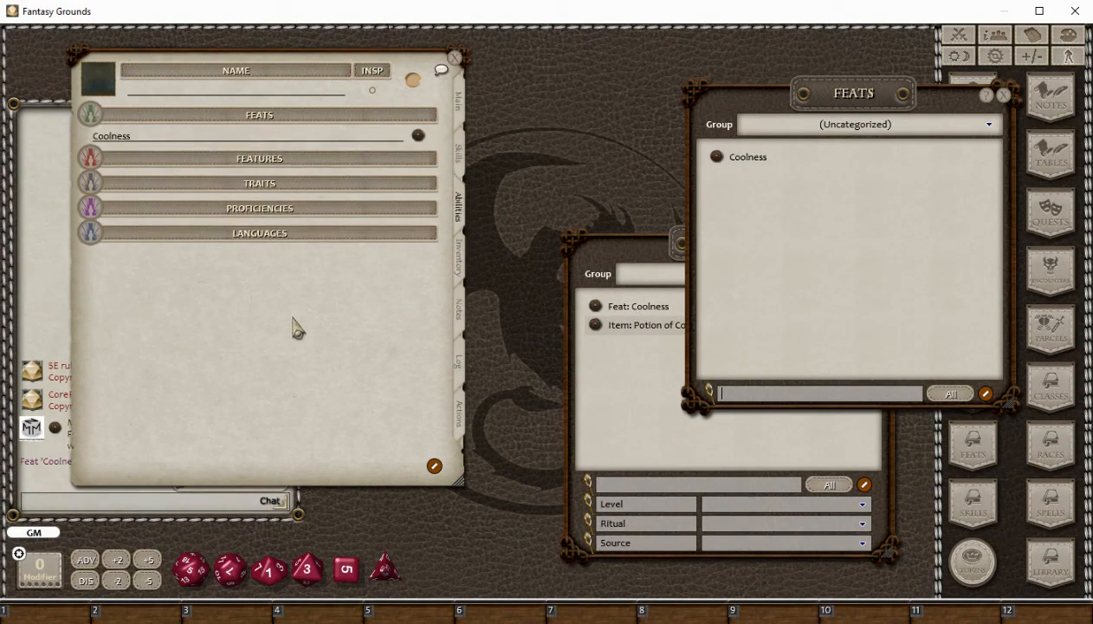
left_click(460, 416)
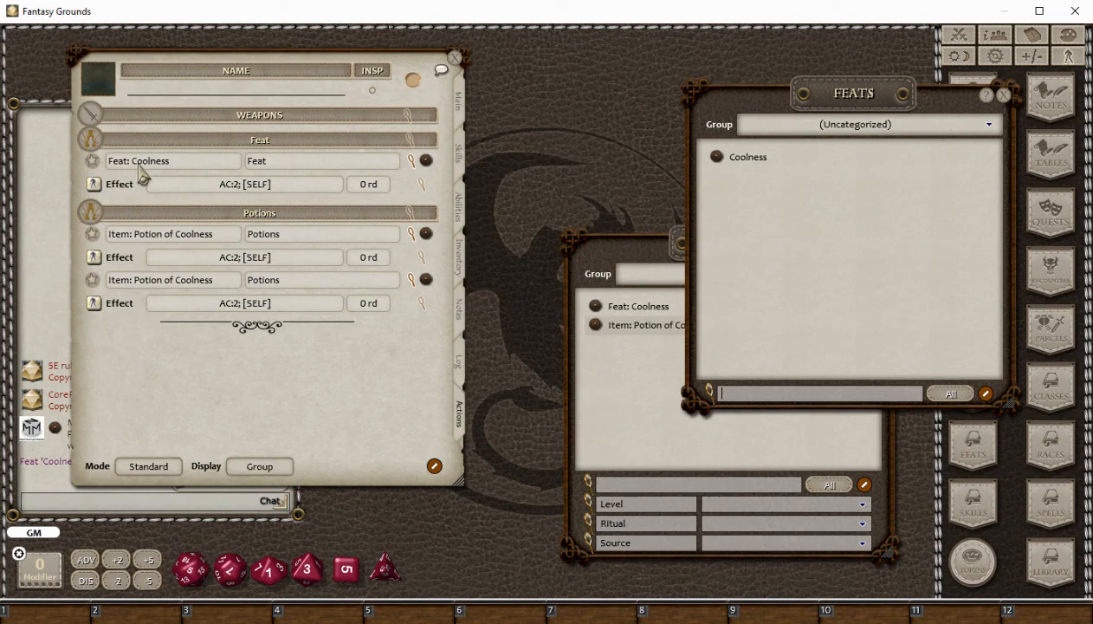